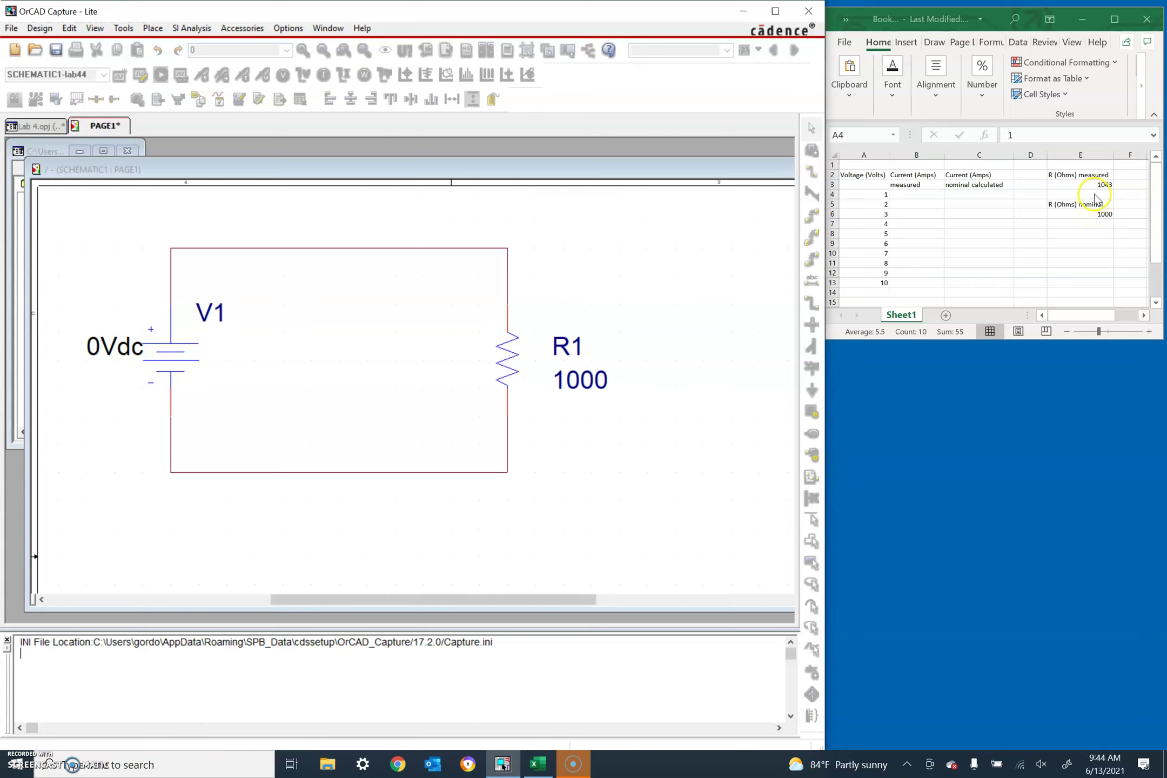
Change resistor R1's value from 1000 to 1043 in its Display Properties
{"action": "double_click", "coordinate": [580, 388]}
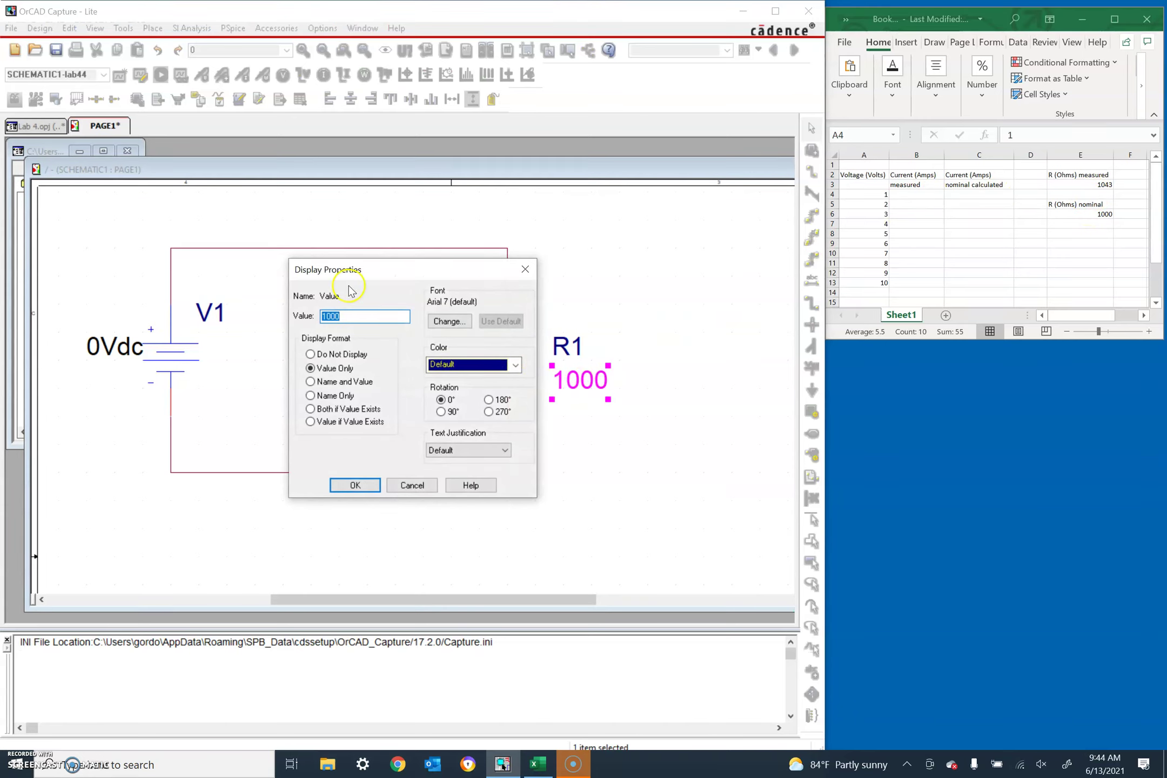
{"action": "key", "text": "End"}
{"action": "key", "text": "BackSpace"}
{"action": "key", "text": "BackSpace"}
{"action": "type", "text": "43"}
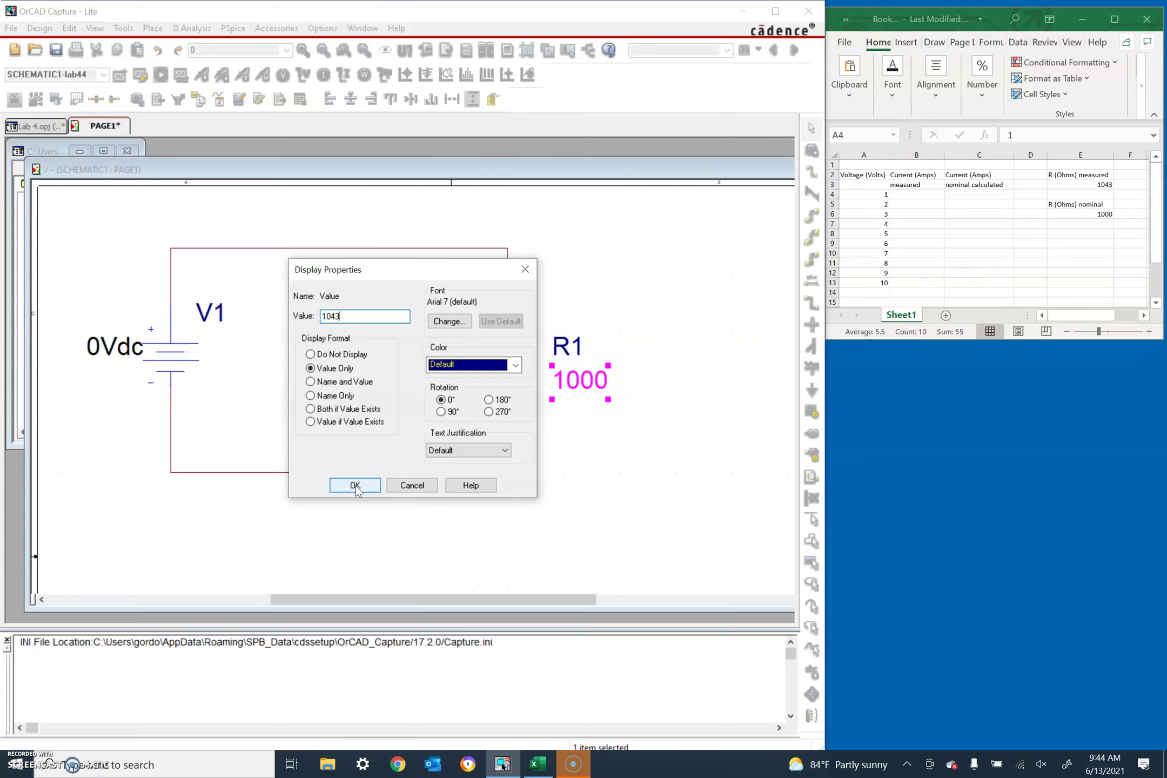
{"action": "left_click", "coordinate": [355, 486]}
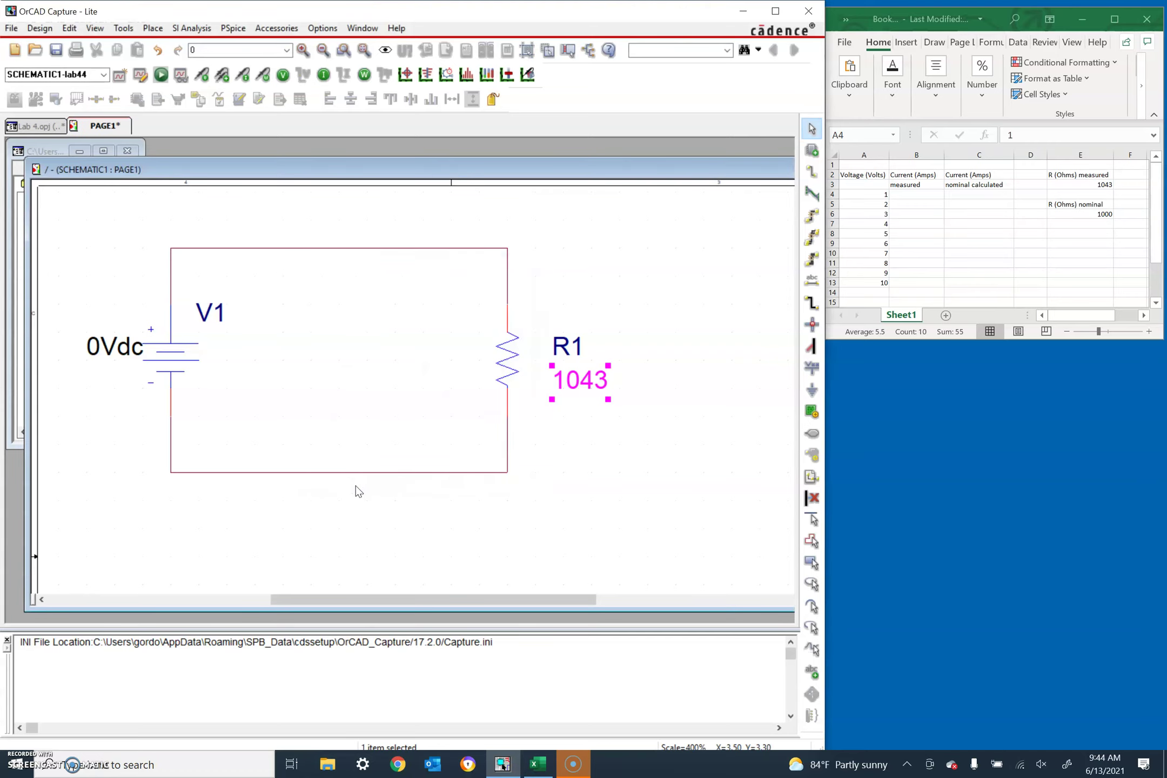
{"action": "left_click", "coordinate": [697, 319]}
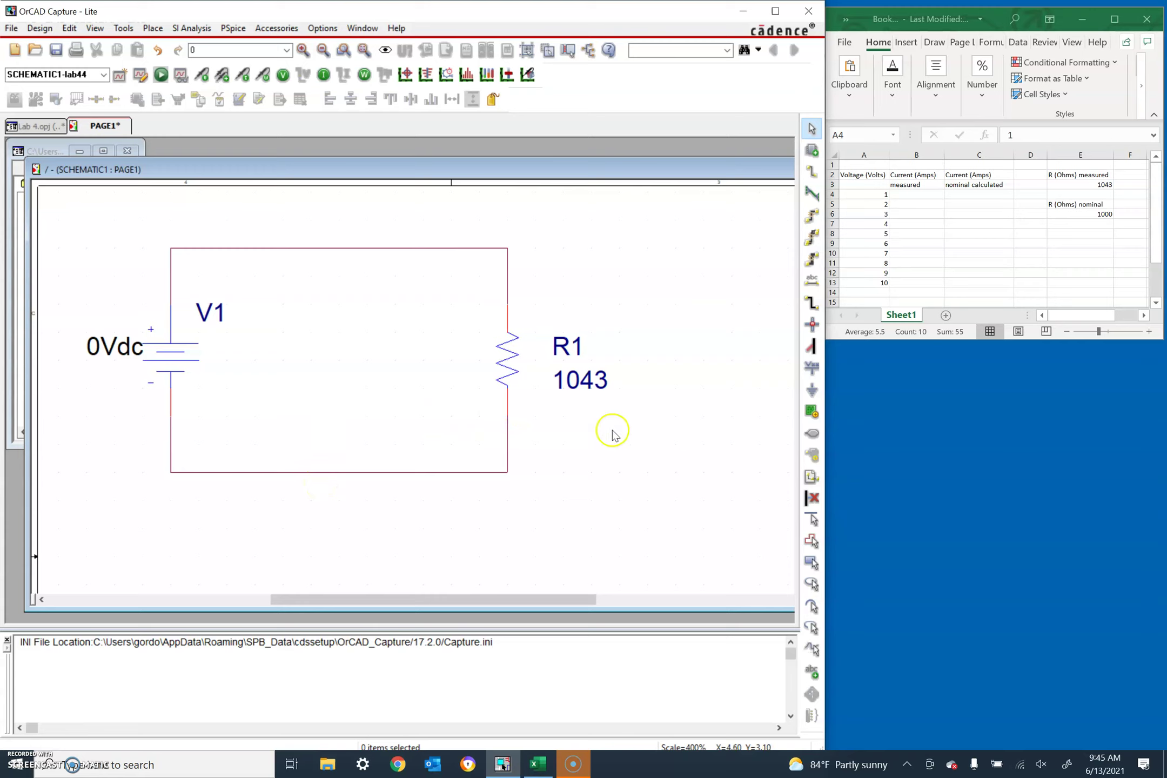
Place a 0/CAPSYM ground symbol on the bottom wire of the V1–R1 loop
{"action": "left_click", "coordinate": [812, 392]}
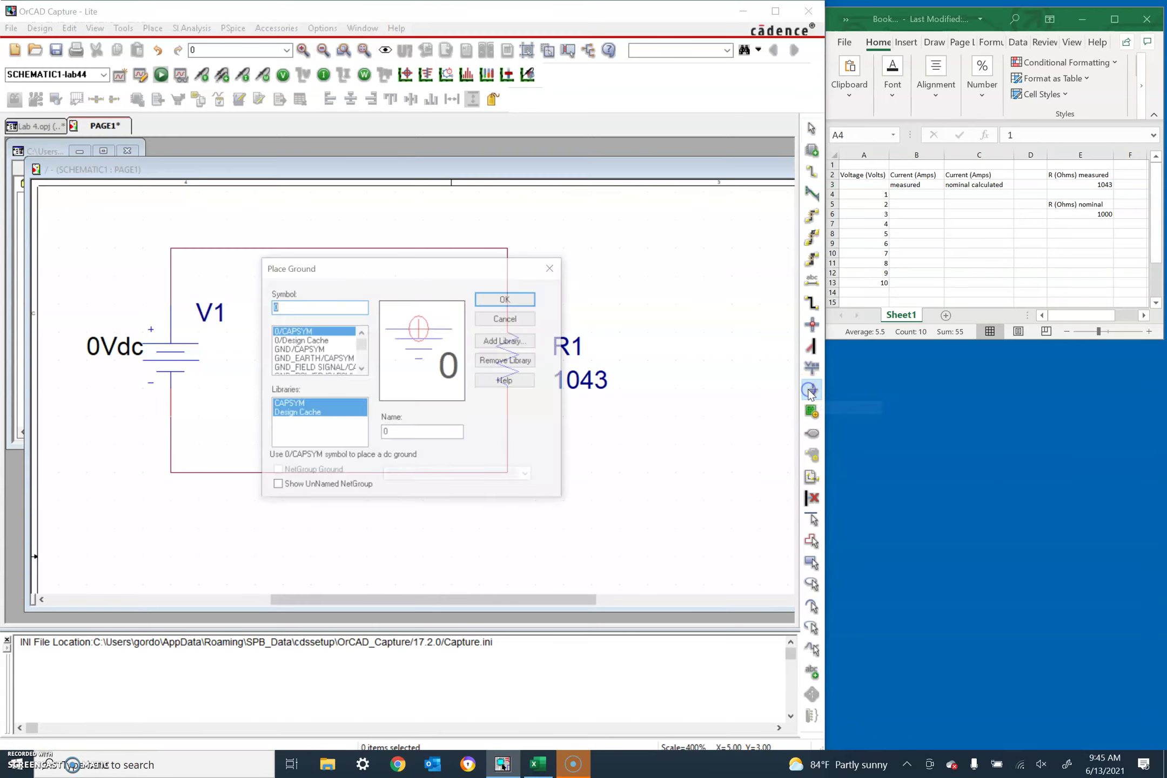
{"action": "left_click", "coordinate": [297, 332]}
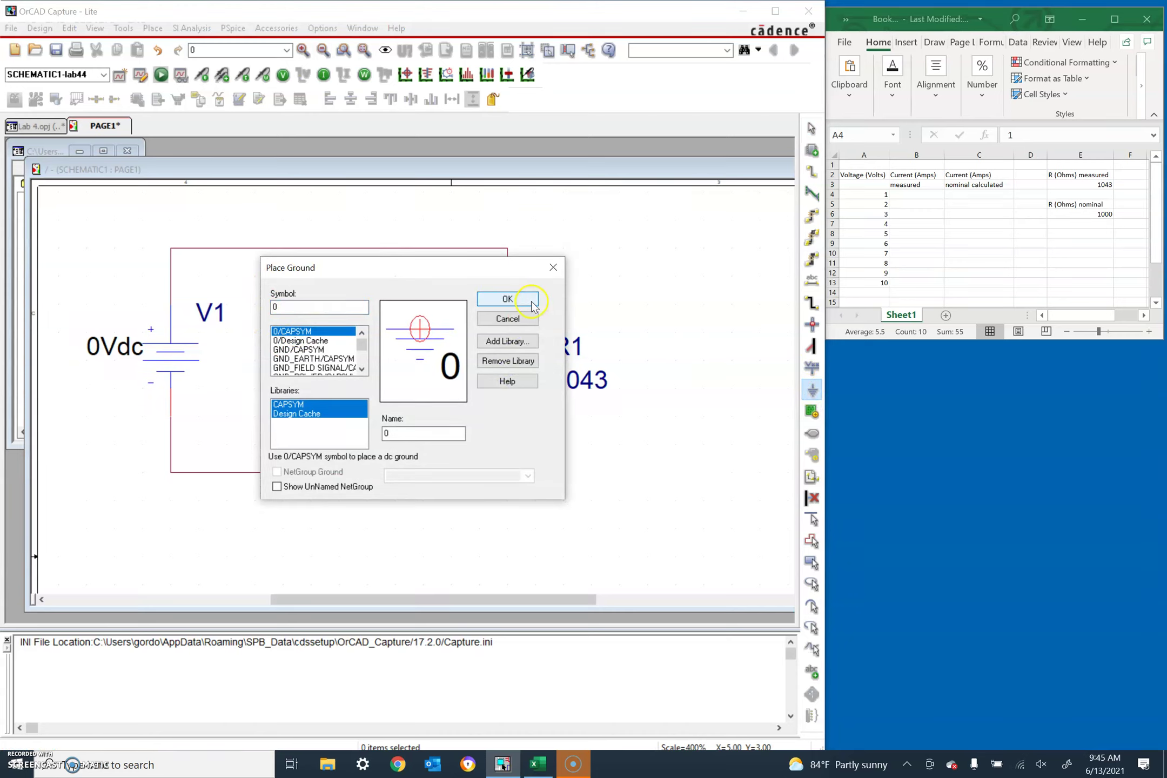
{"action": "left_click", "coordinate": [511, 299]}
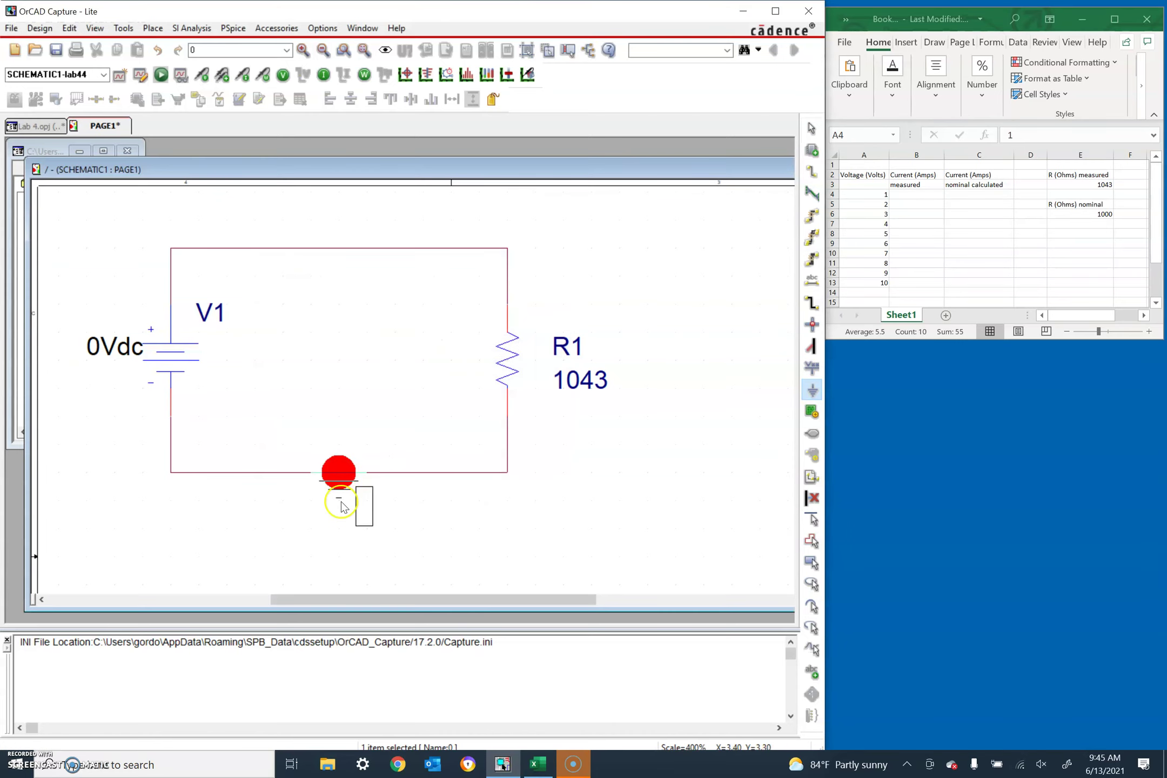
{"action": "left_click", "coordinate": [339, 503]}
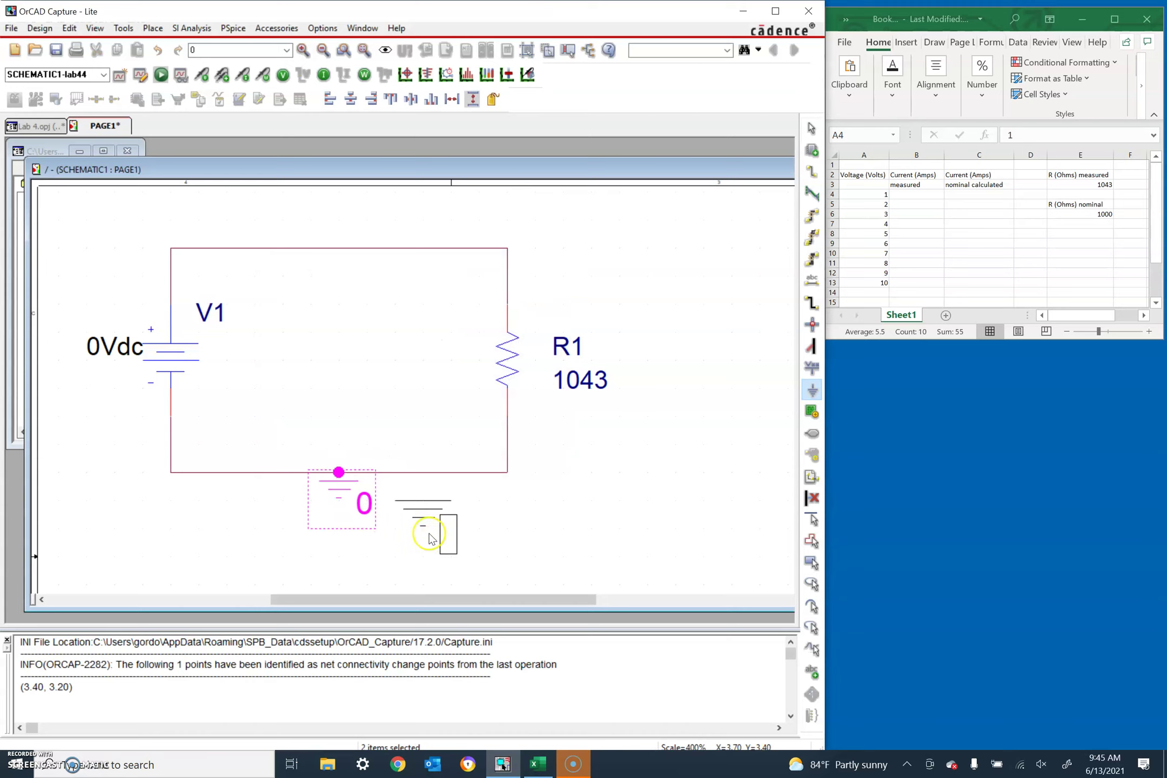
{"action": "key", "text": "Escape"}
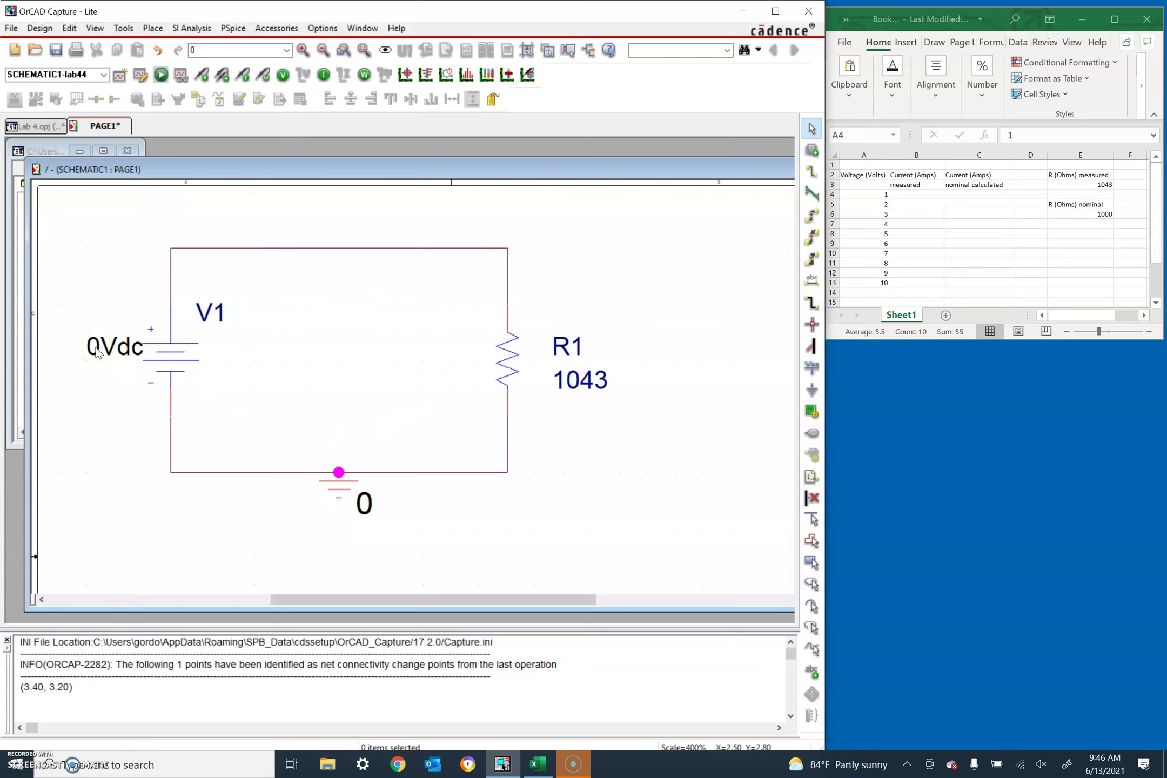
Change source V1's value from 0Vdc to 1Vdc
{"action": "double_click", "coordinate": [97, 352]}
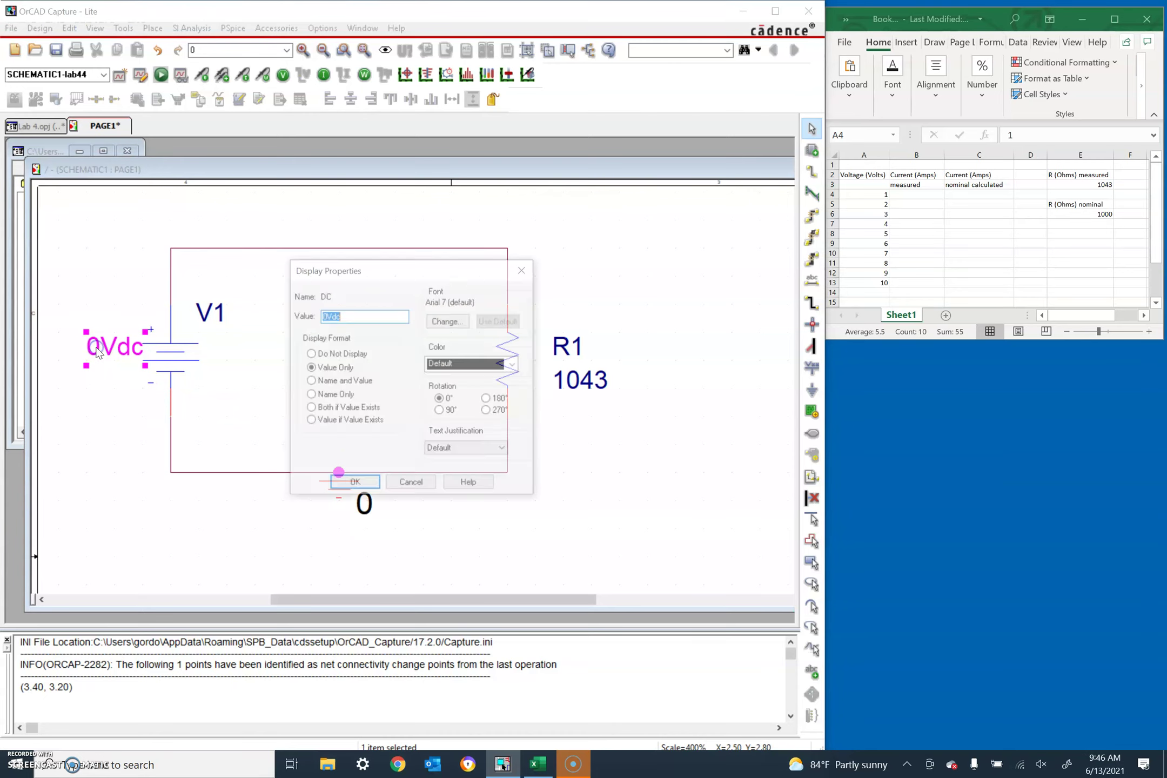
{"action": "left_click", "coordinate": [327, 315]}
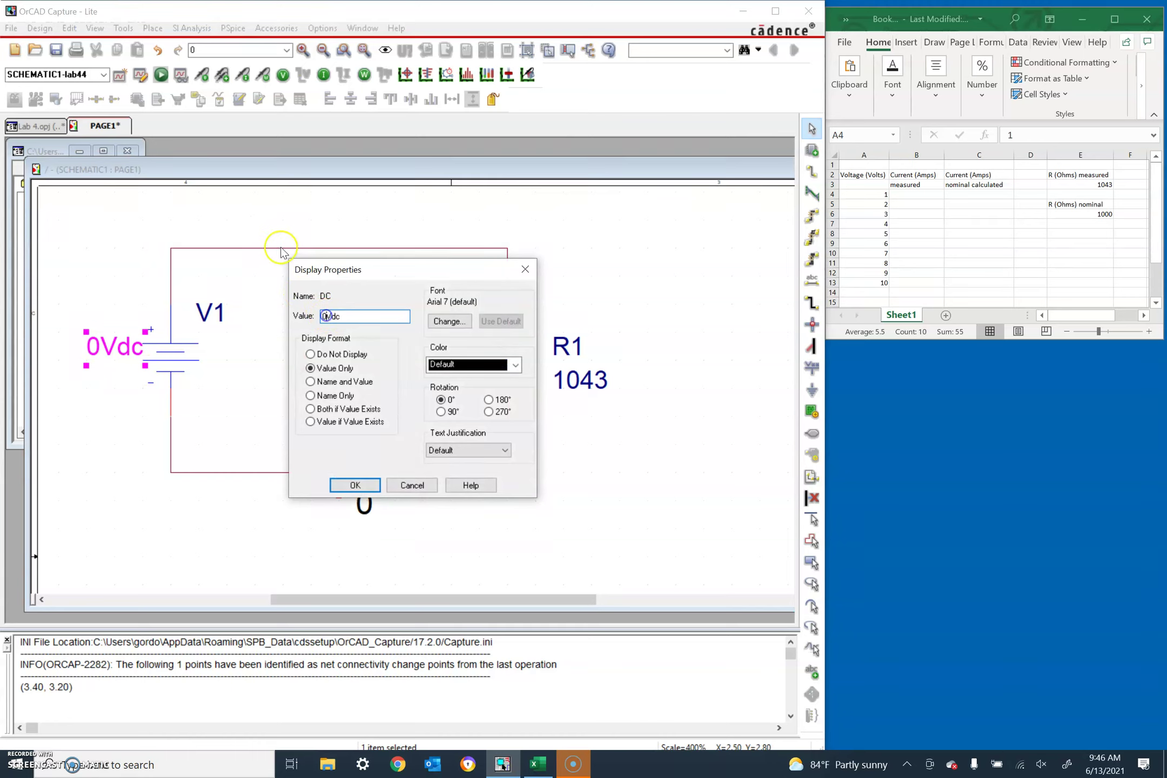
{"action": "key", "text": "BackSpace"}
{"action": "type", "text": "1"}
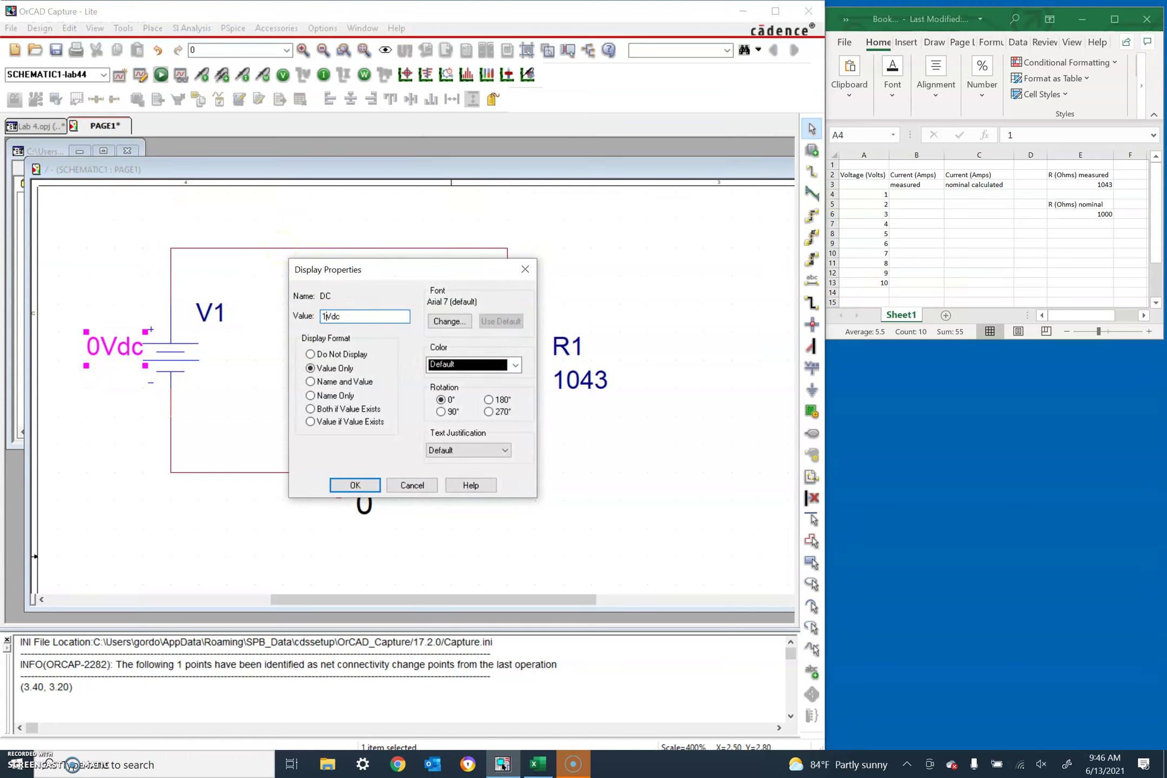
{"action": "left_click", "coordinate": [346, 484]}
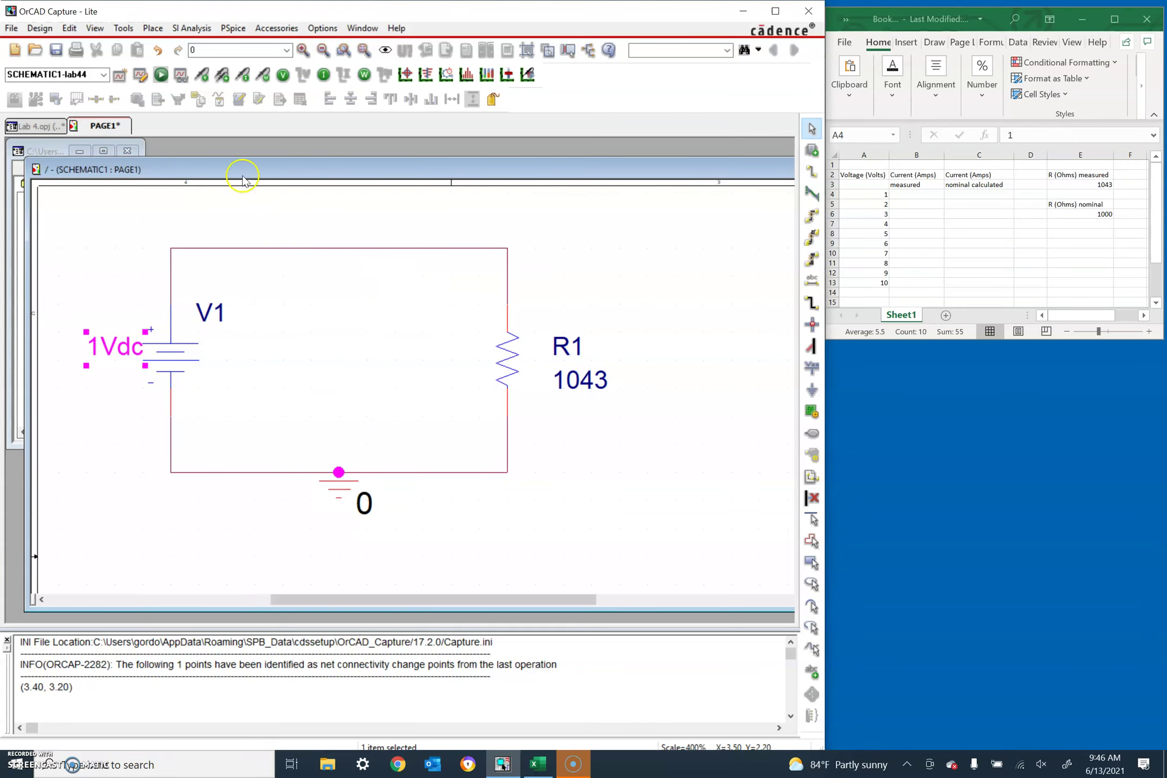
{"action": "left_click", "coordinate": [119, 242]}
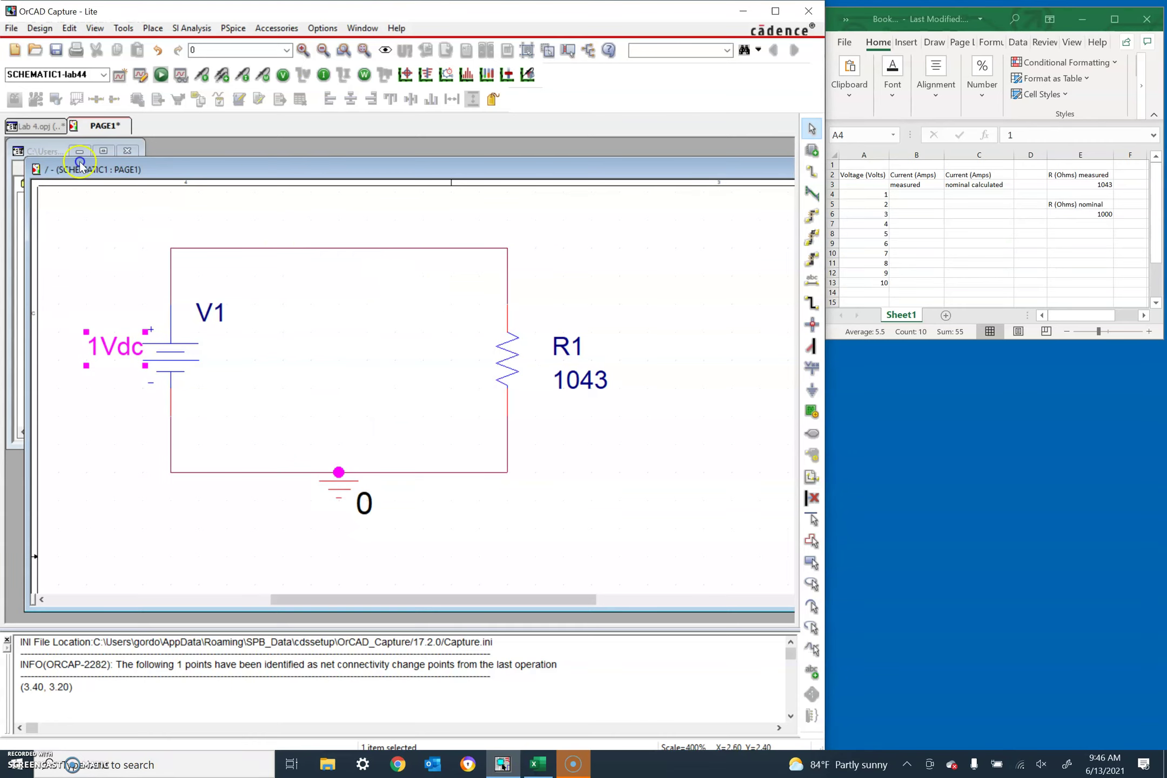
Create a new simulation profile named l4a and accept its transient settings
{"action": "left_click", "coordinate": [118, 76]}
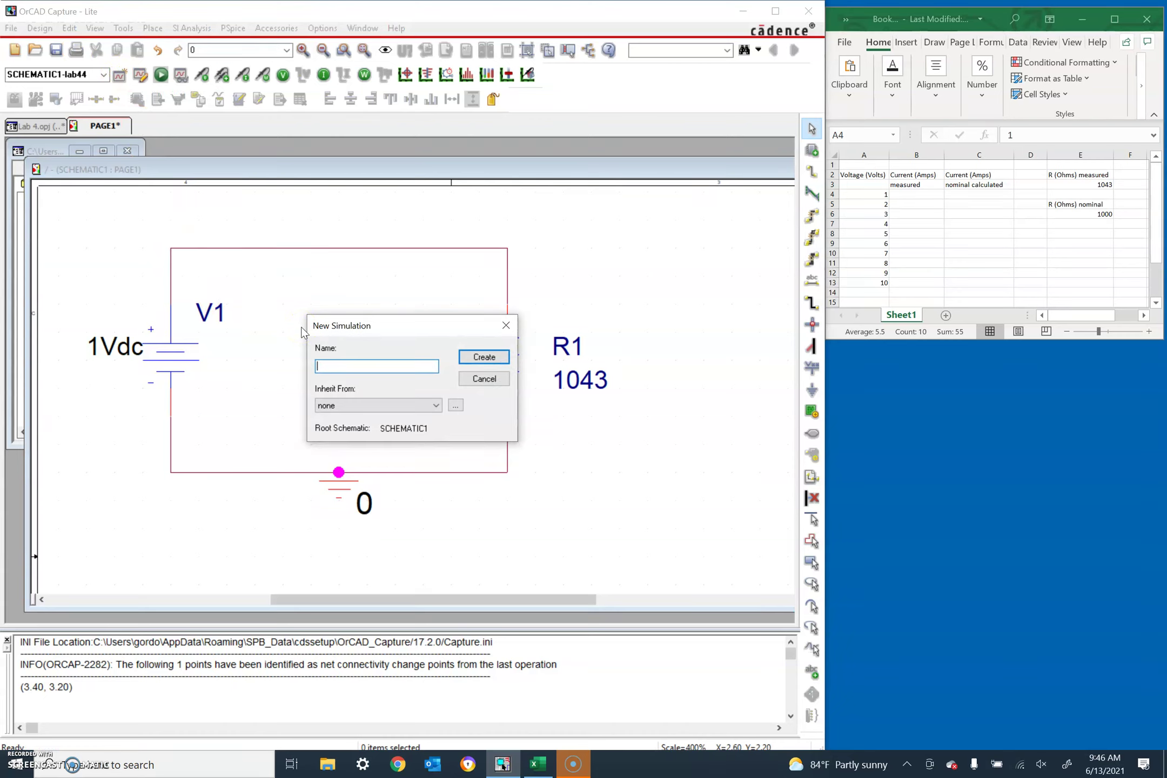
{"action": "type", "text": "l4a"}
{"action": "left_click", "coordinate": [478, 360]}
{"action": "left_click", "coordinate": [479, 361]}
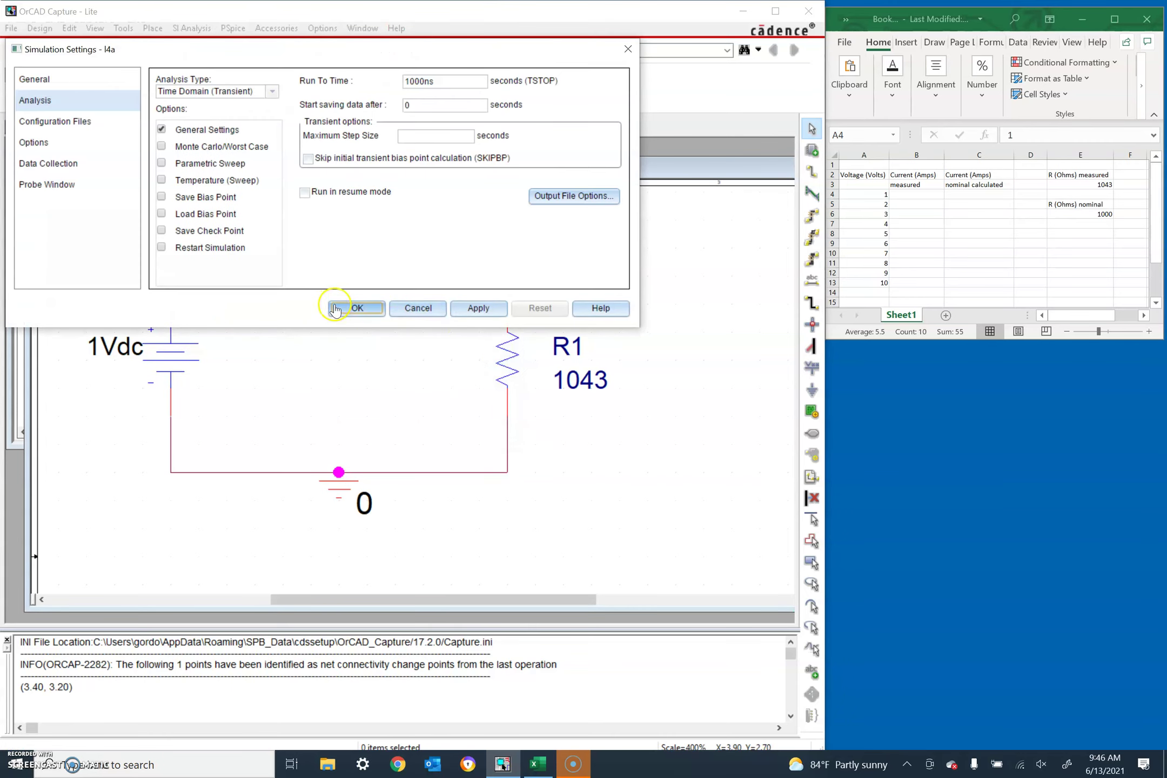
{"action": "left_click", "coordinate": [335, 308]}
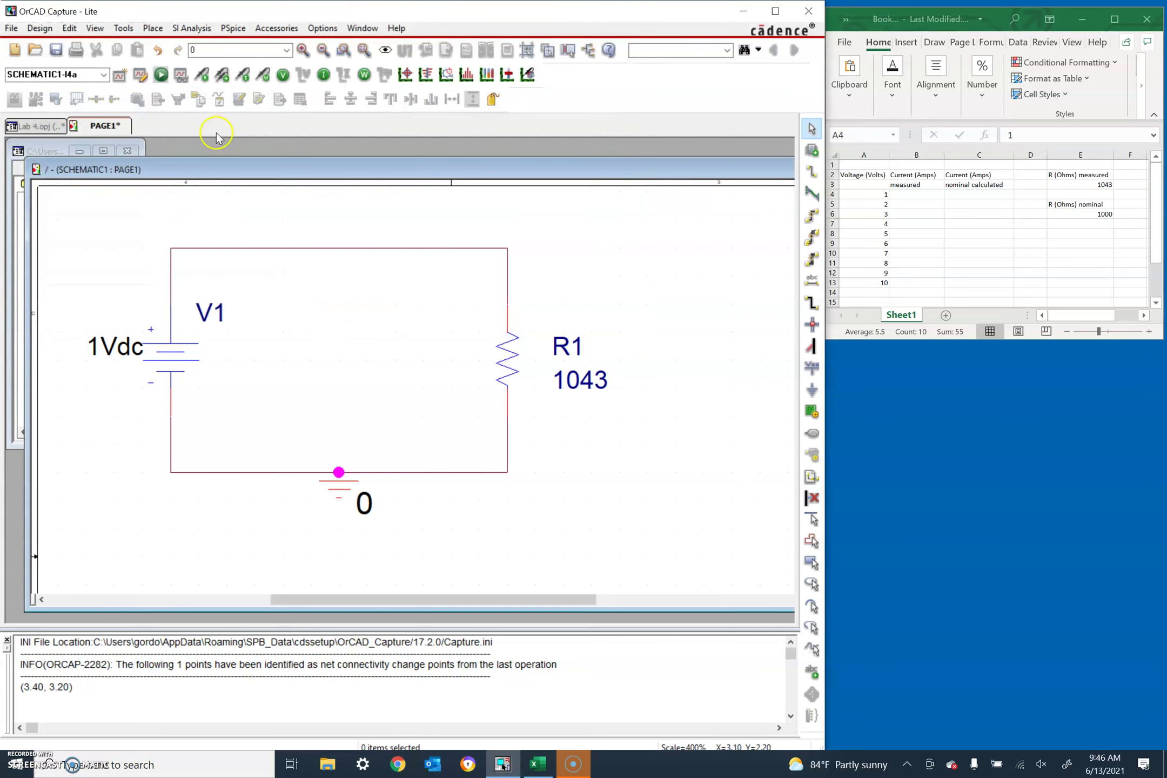
Run PSpice and display the 958.8uA bias currents on V1 and R1
{"action": "left_click", "coordinate": [161, 75]}
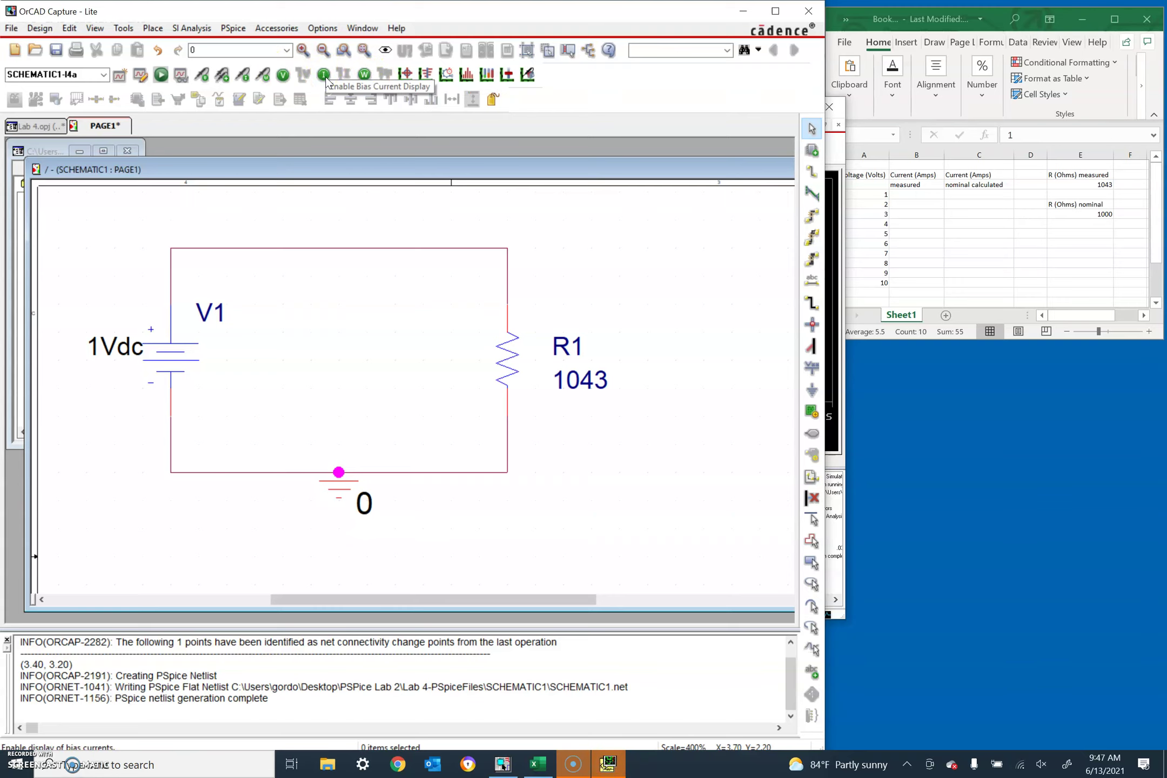
{"action": "left_click", "coordinate": [326, 80]}
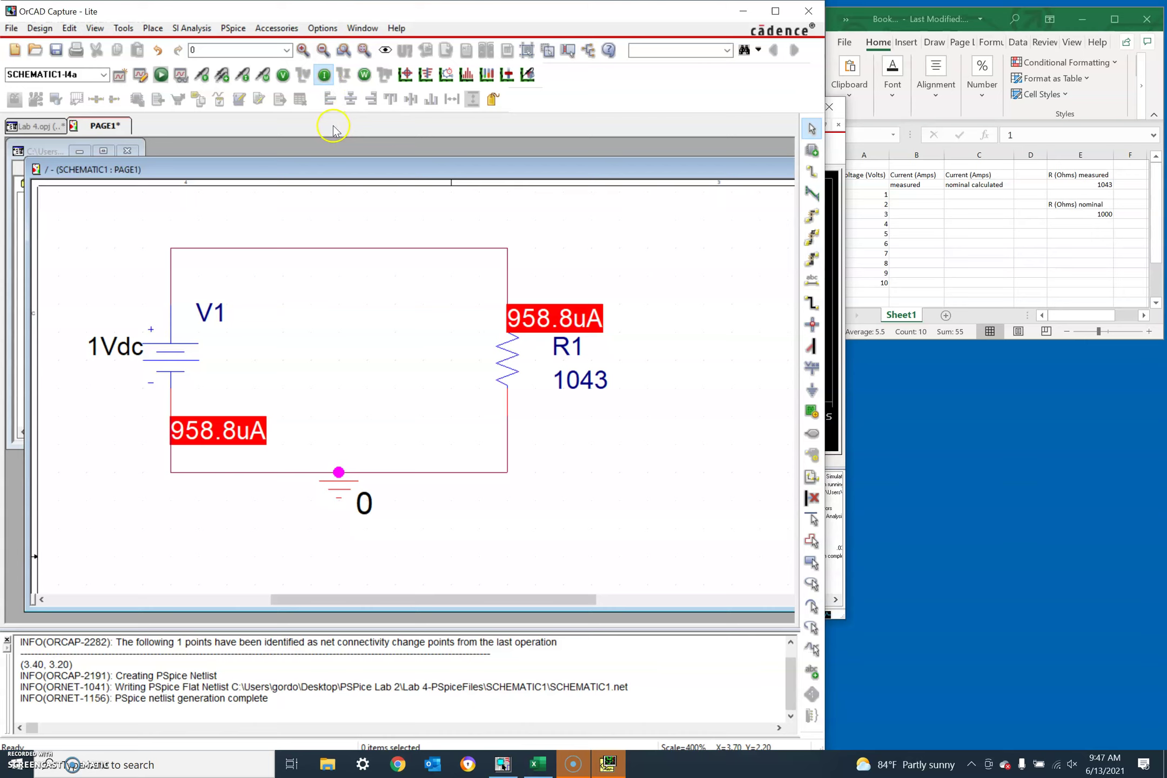
{"action": "left_click", "coordinate": [909, 203]}
Enter the 1 V measured current 958.8E-6 into cell B4
{"action": "left_click", "coordinate": [915, 195]}
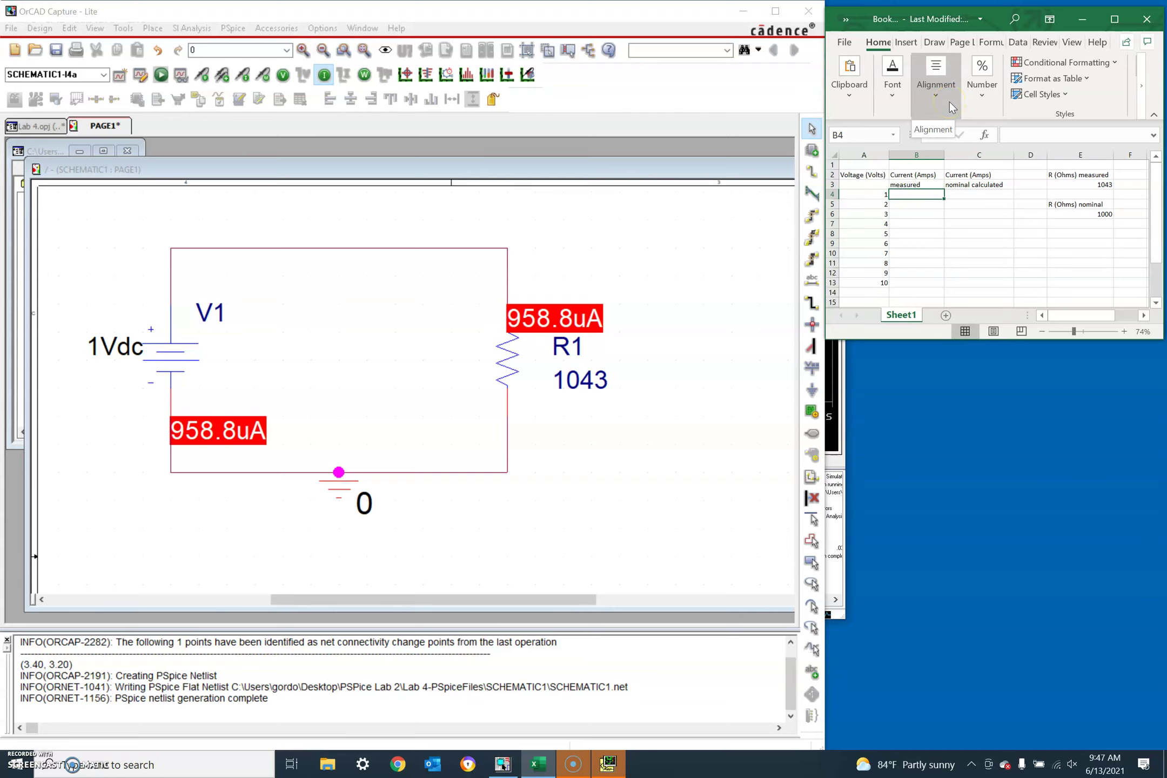
{"action": "type", "text": "95"}
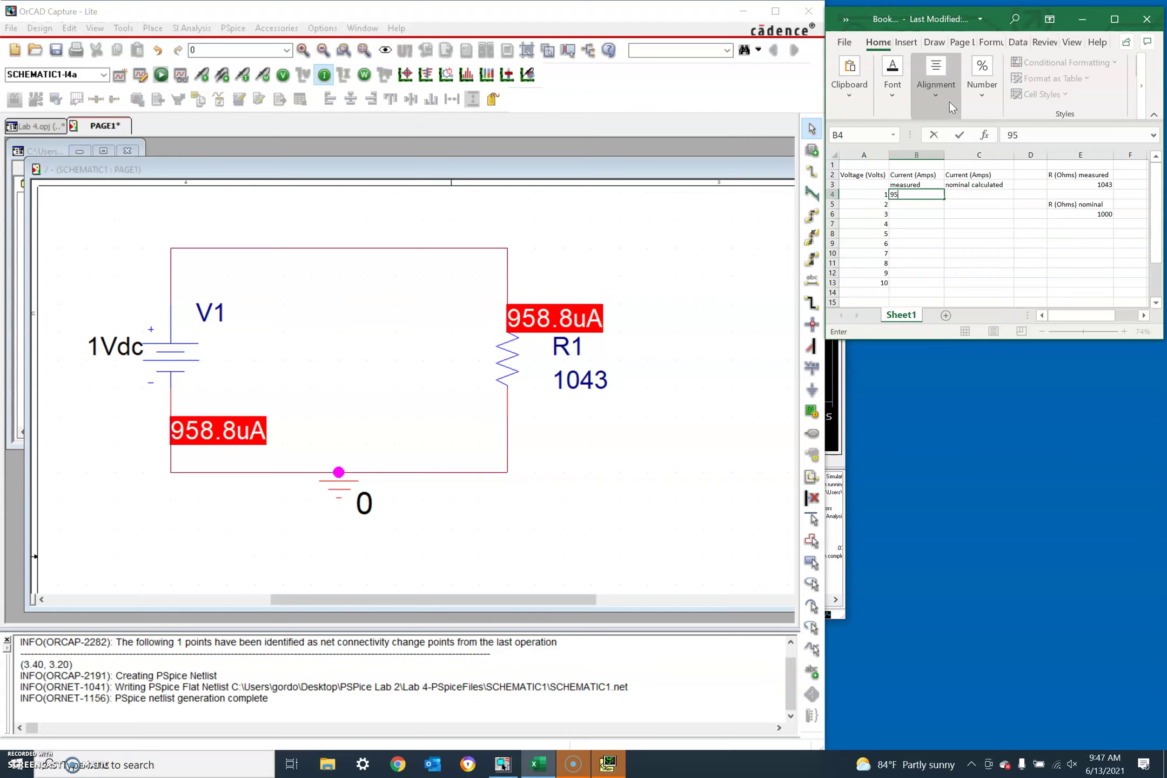
{"action": "type", "text": "8.8E"}
{"action": "type", "text": "6"}
{"action": "key", "text": "Return"}
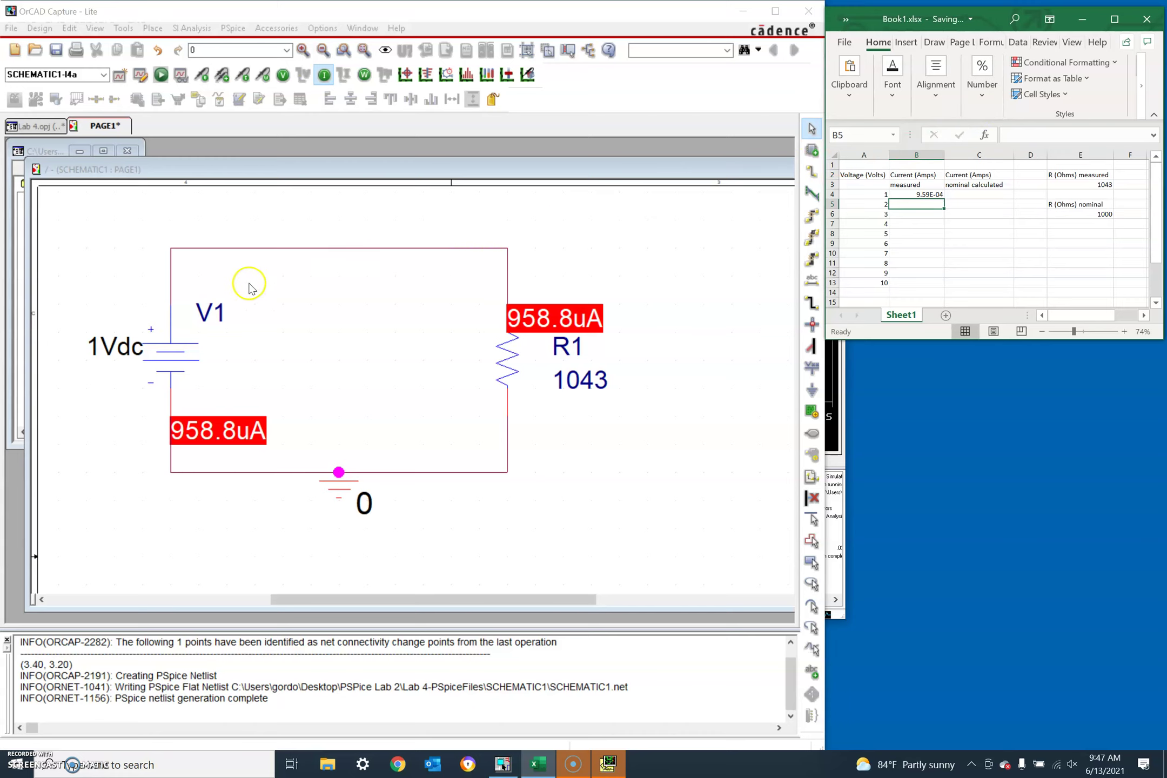
Change V1 from 1Vdc to 2Vdc and hide the old bias current labels
{"action": "left_click", "coordinate": [103, 354]}
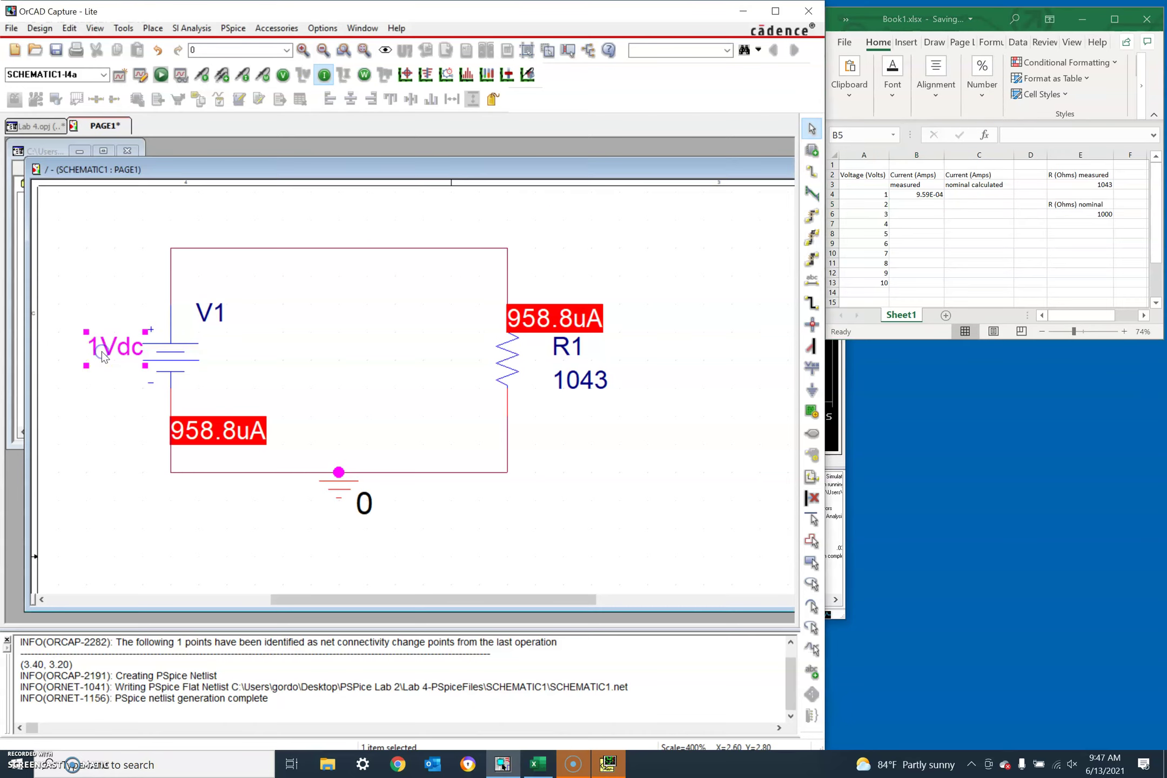
{"action": "double_click", "coordinate": [102, 354]}
{"action": "left_click_drag", "start_coordinate": [339, 316], "coordinate": [323, 317]}
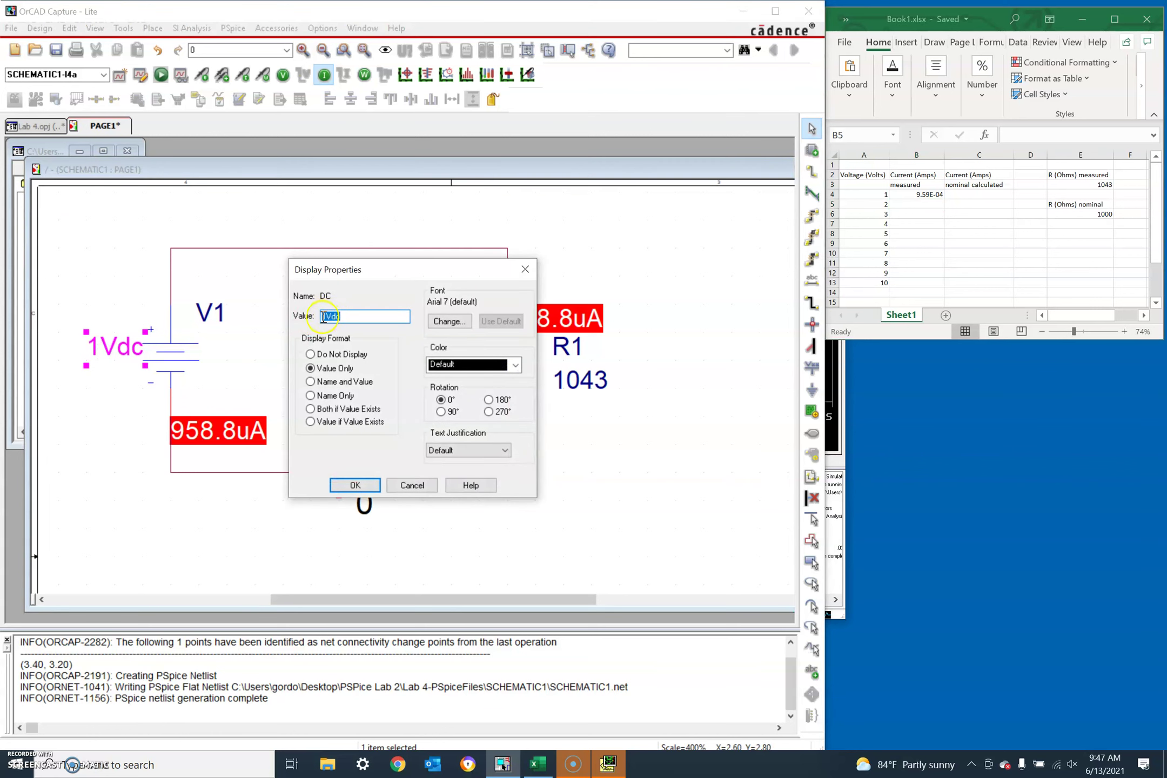
{"action": "key", "text": "Home"}
{"action": "key", "text": "Delete"}
{"action": "type", "text": "2"}
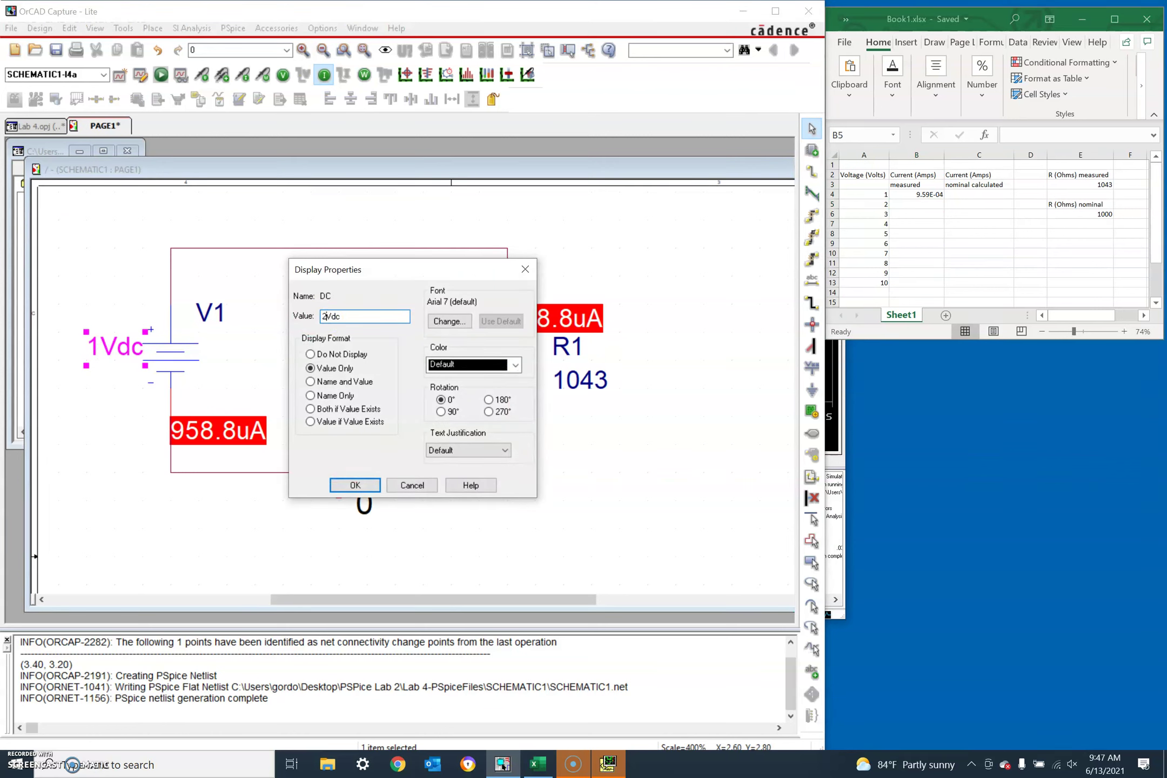
{"action": "left_click", "coordinate": [362, 489]}
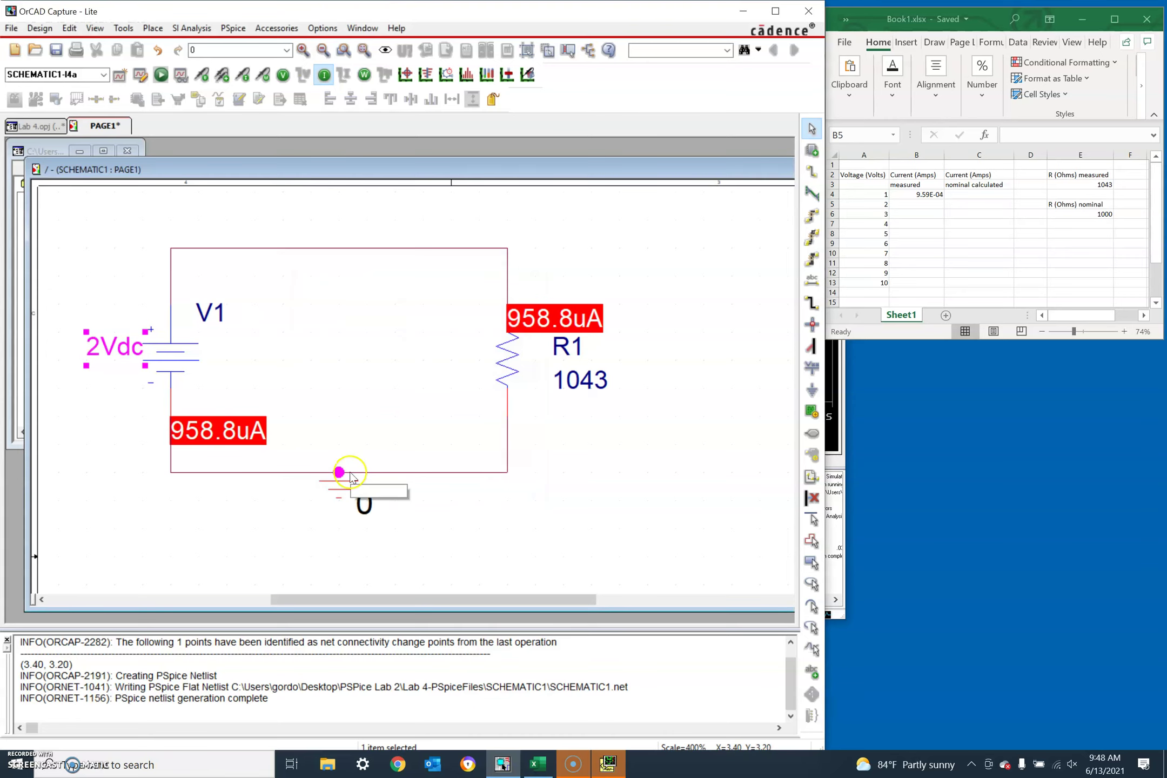
{"action": "left_click", "coordinate": [326, 75]}
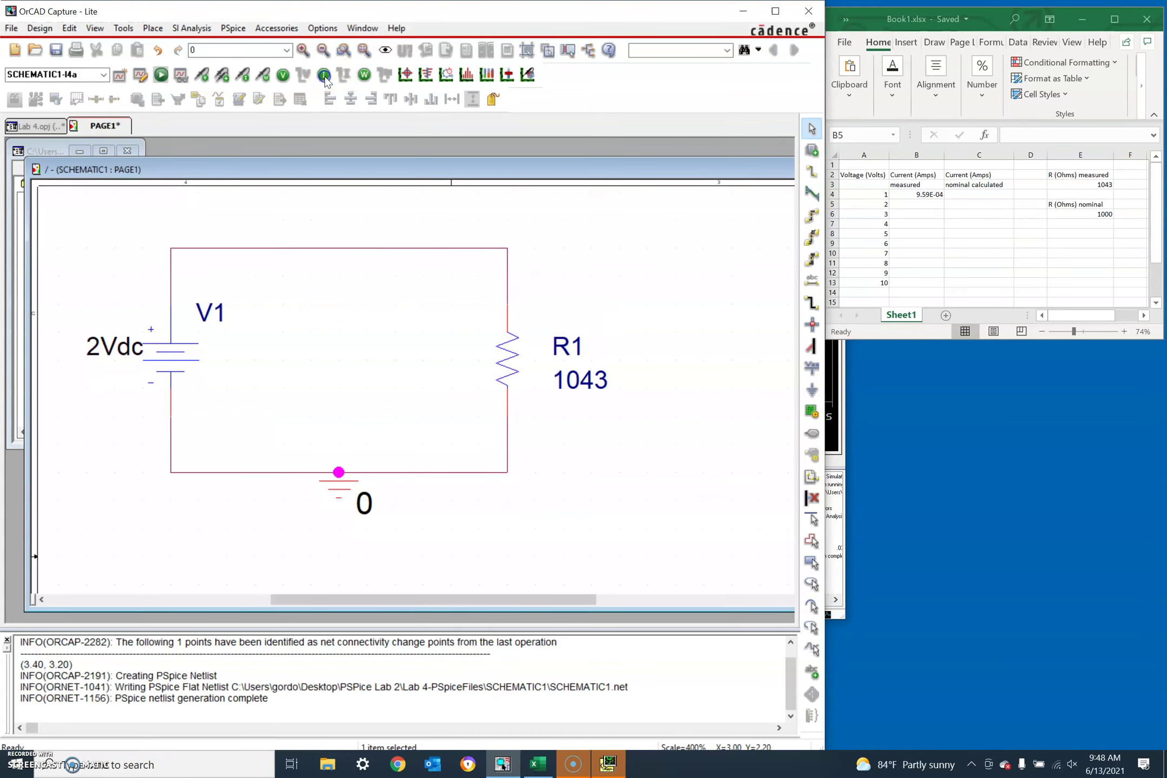
Create simulation profile l4b, accept its settings, and run the 2 V simulation
{"action": "left_click", "coordinate": [118, 80]}
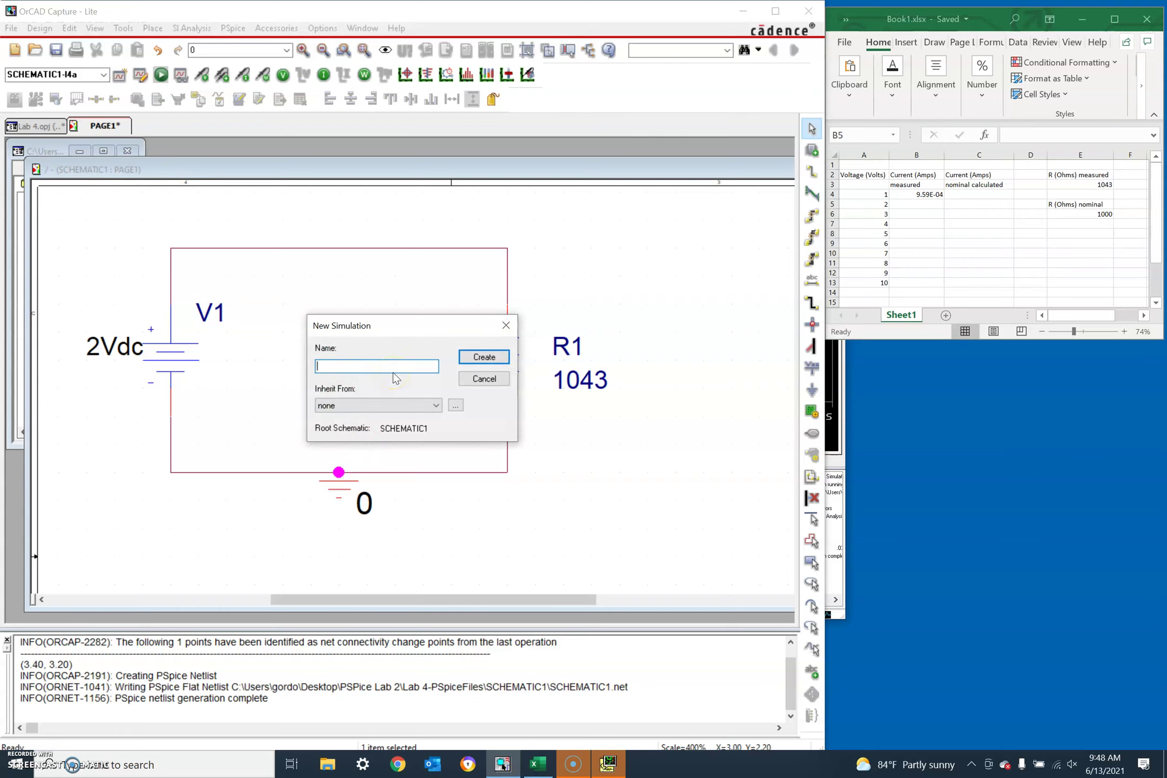
{"action": "type", "text": "l4b"}
{"action": "left_click", "coordinate": [491, 356]}
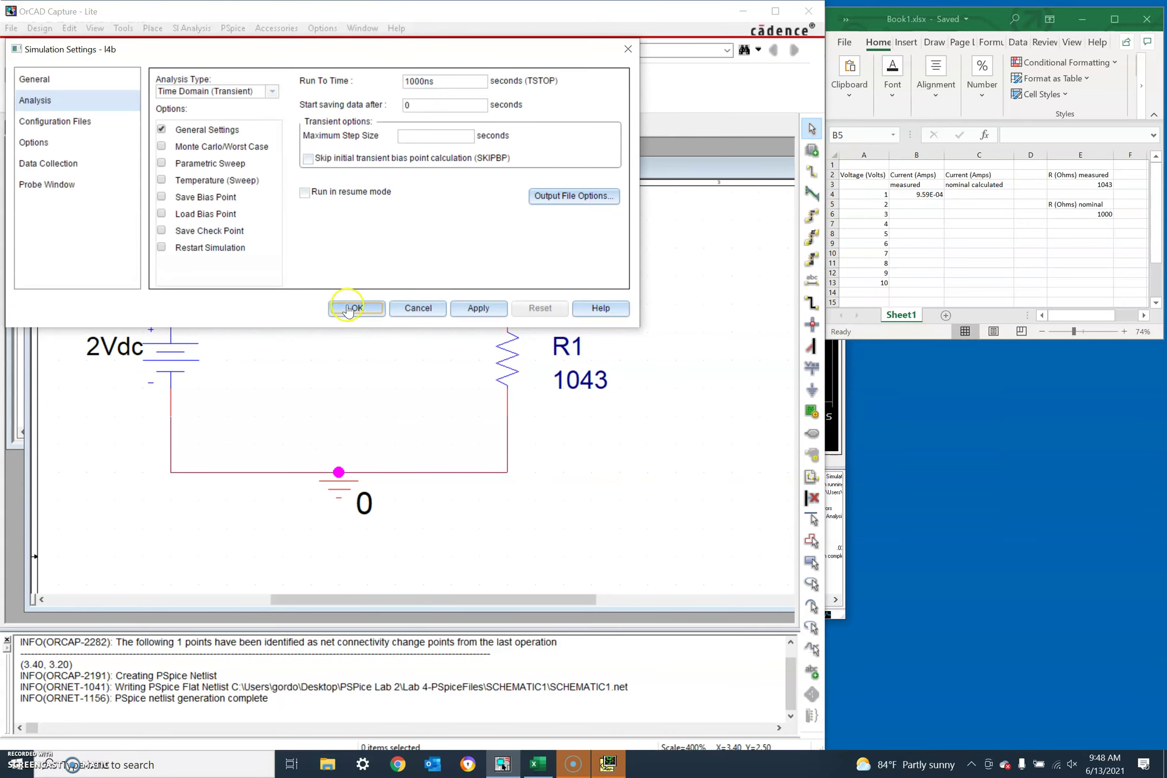
{"action": "left_click", "coordinate": [348, 309]}
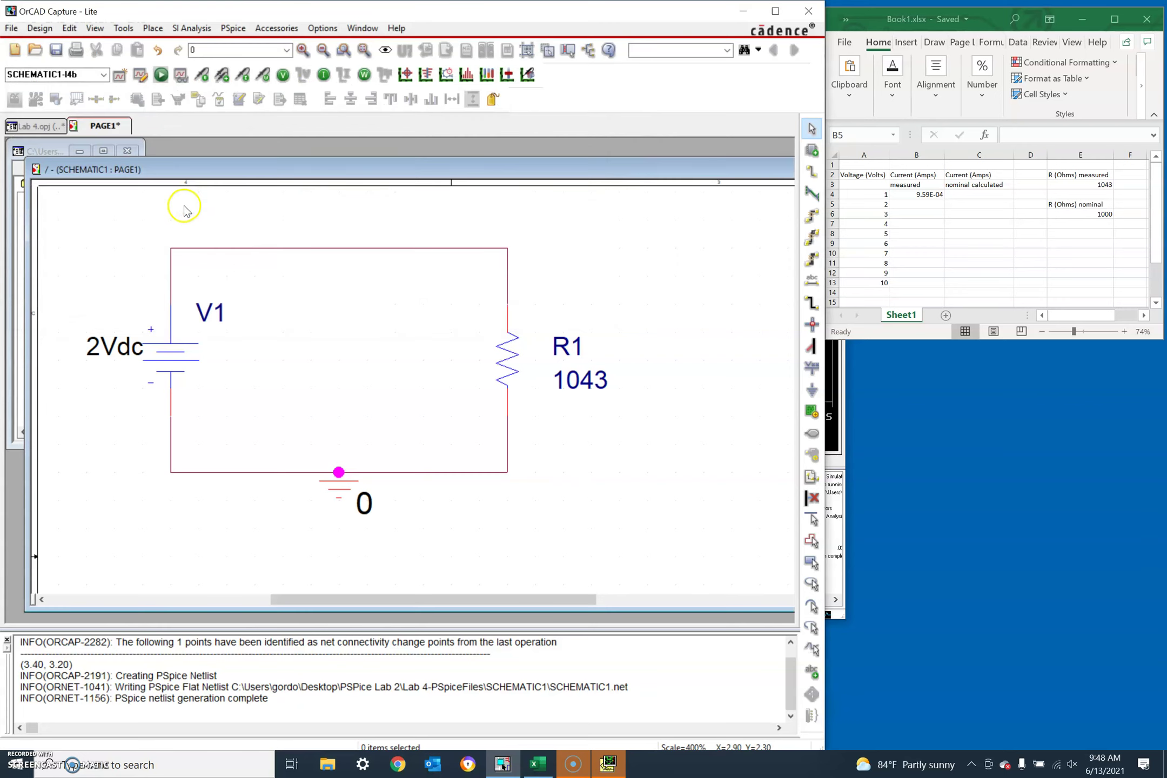
{"action": "left_click", "coordinate": [159, 72]}
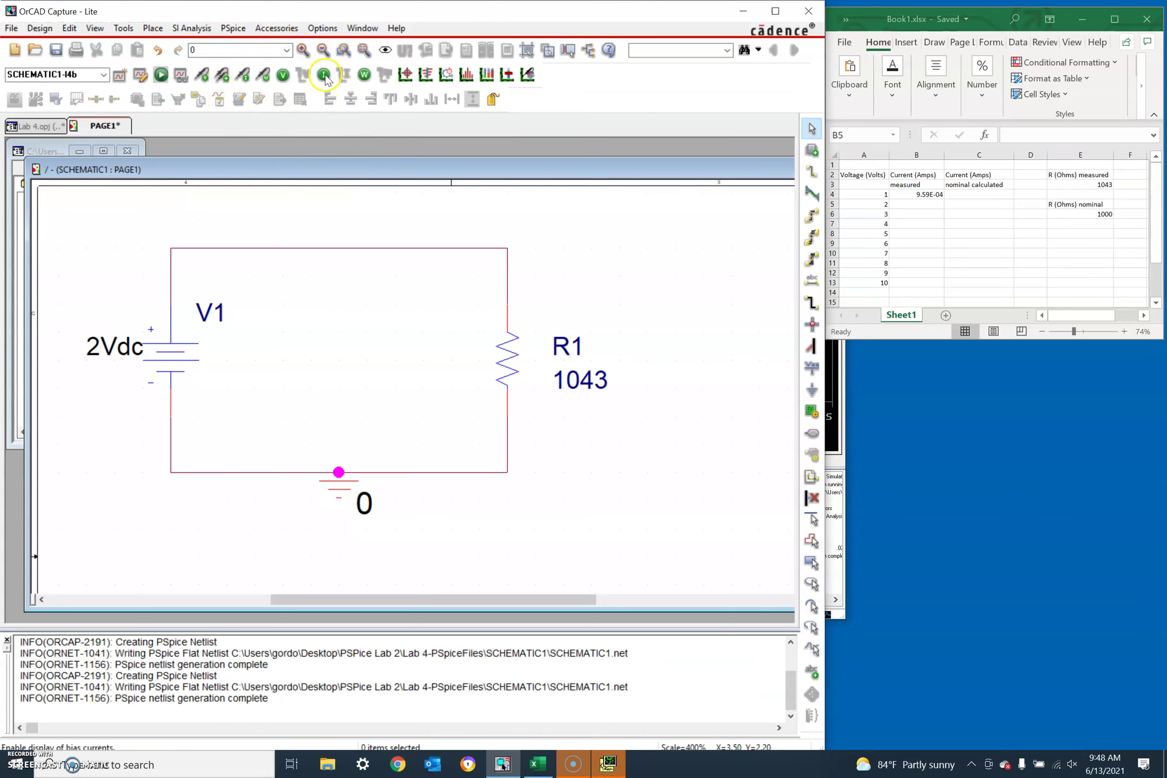
Show the 1.918mA simulated currents and enter 1.918E-3 into cell B5
{"action": "left_click", "coordinate": [324, 75]}
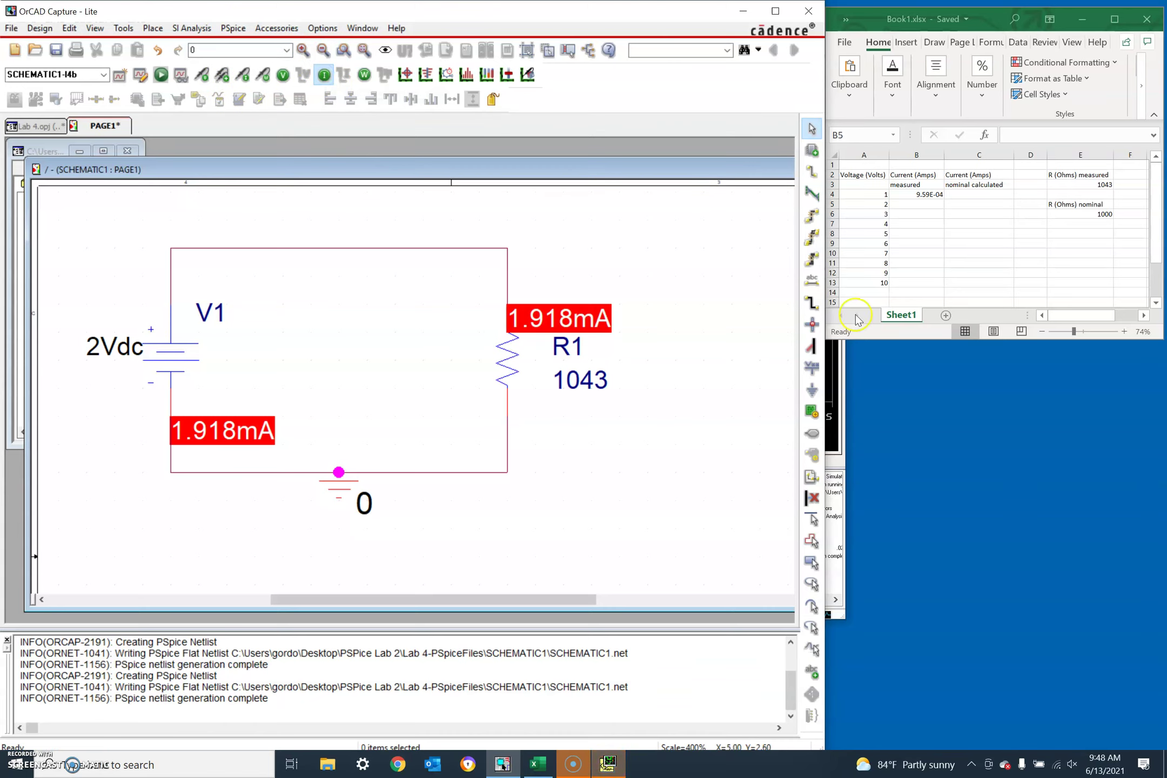
{"action": "left_click", "coordinate": [912, 208]}
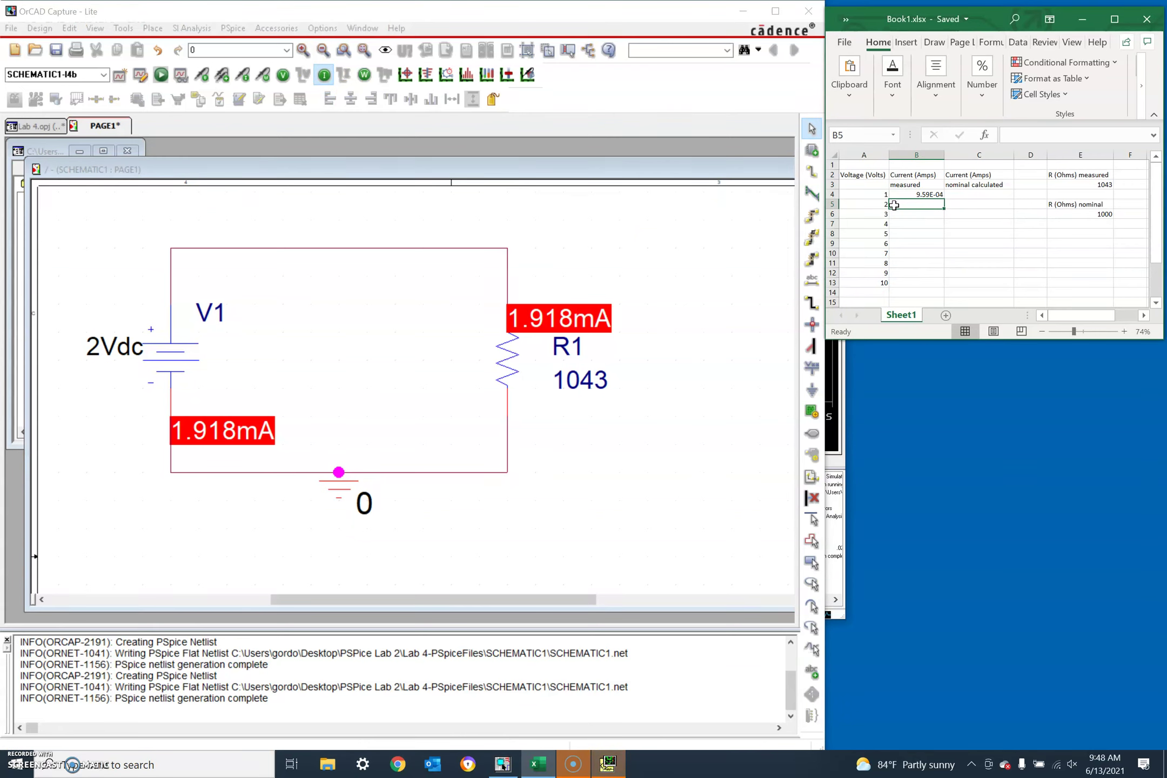
{"action": "type", "text": "1.918E-3"}
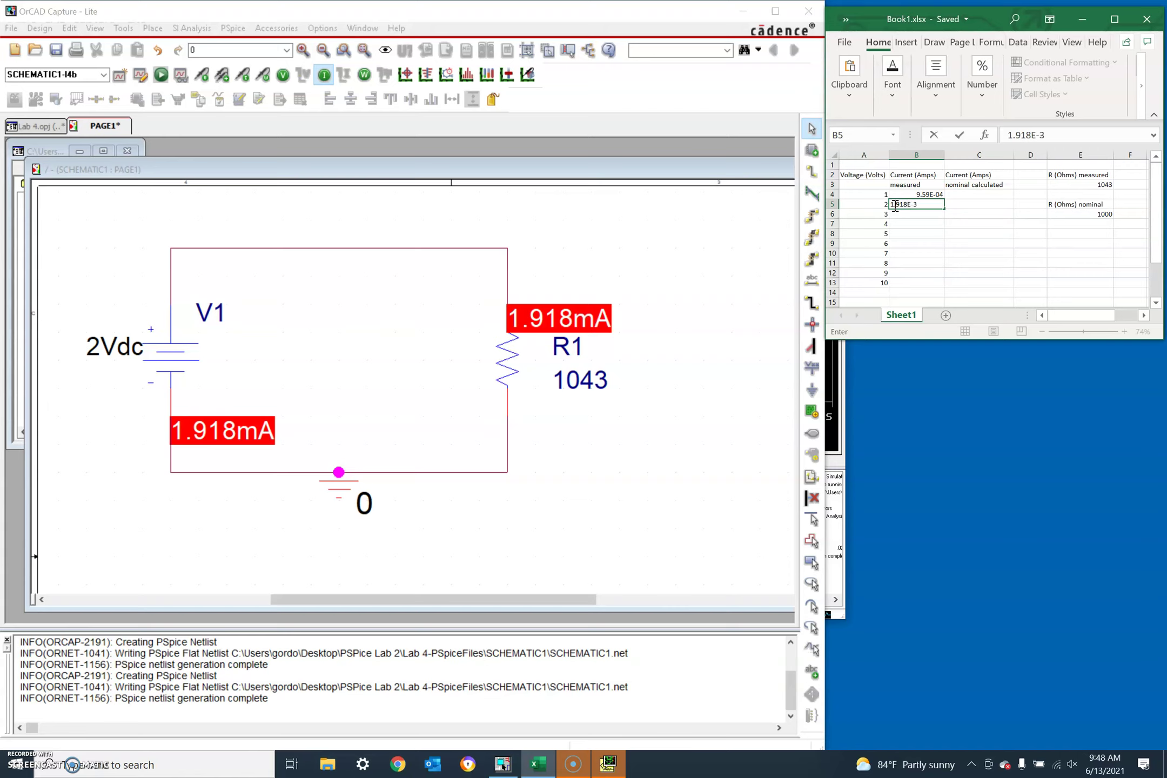
{"action": "key", "text": "Return"}
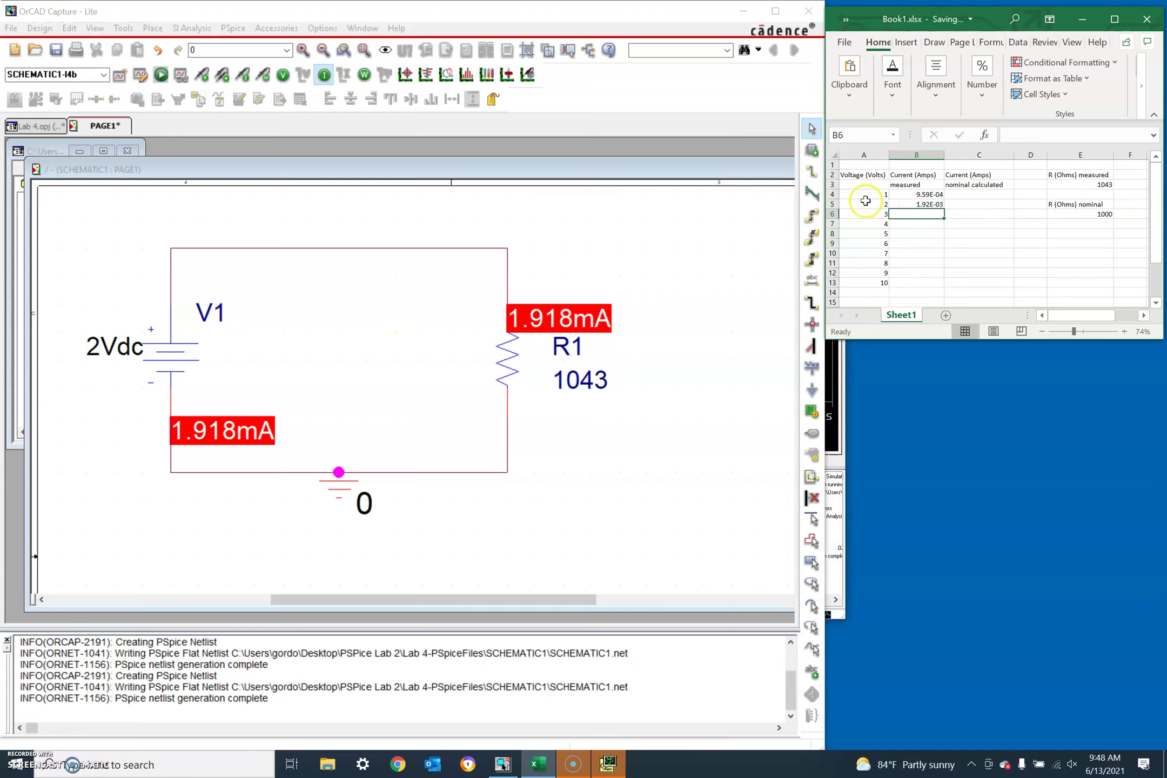
Change V1 from 2Vdc to 3Vdc and hide the outdated current readings
{"action": "double_click", "coordinate": [108, 354]}
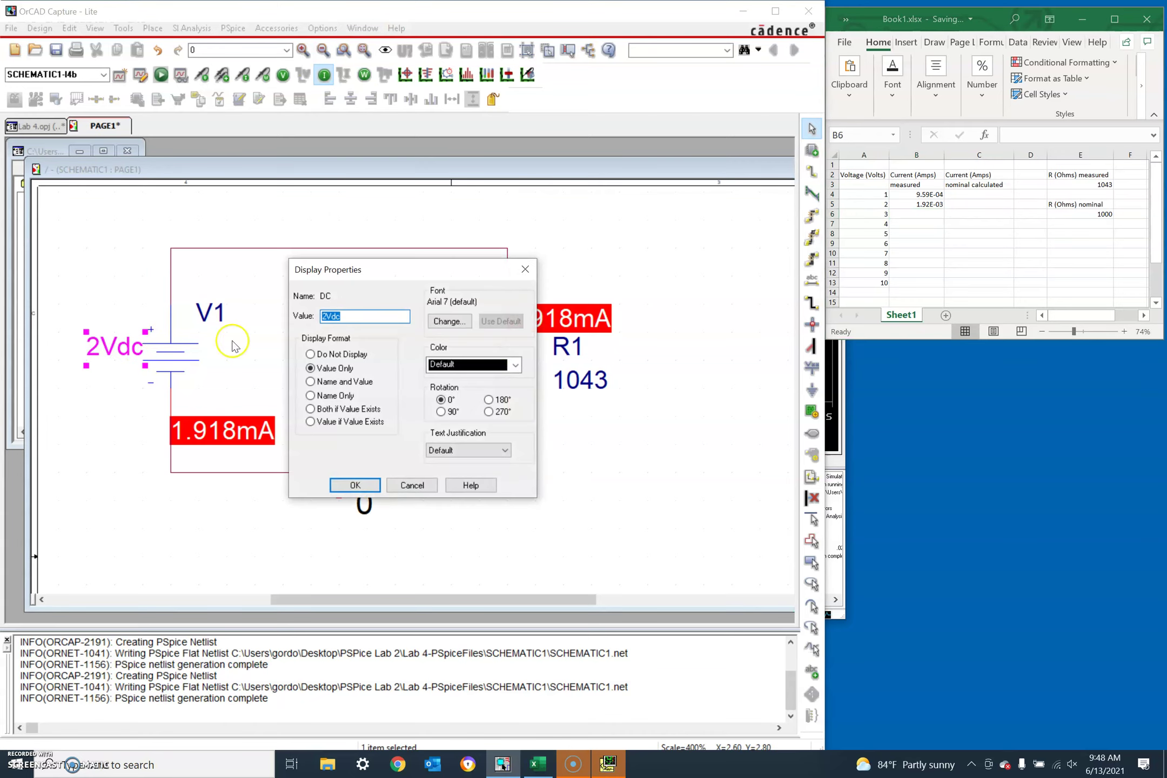
{"action": "left_click", "coordinate": [322, 317]}
{"action": "key", "text": "Delete"}
{"action": "type", "text": "3"}
{"action": "left_click", "coordinate": [346, 483]}
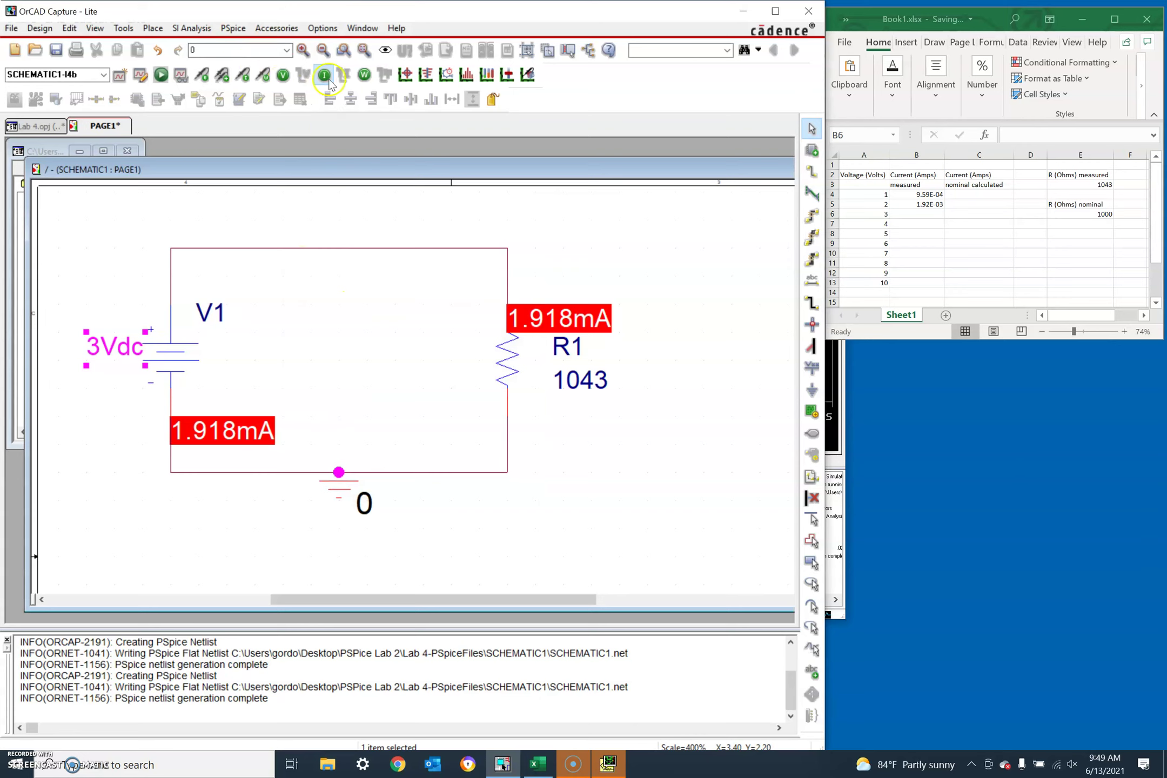
{"action": "left_click", "coordinate": [323, 75]}
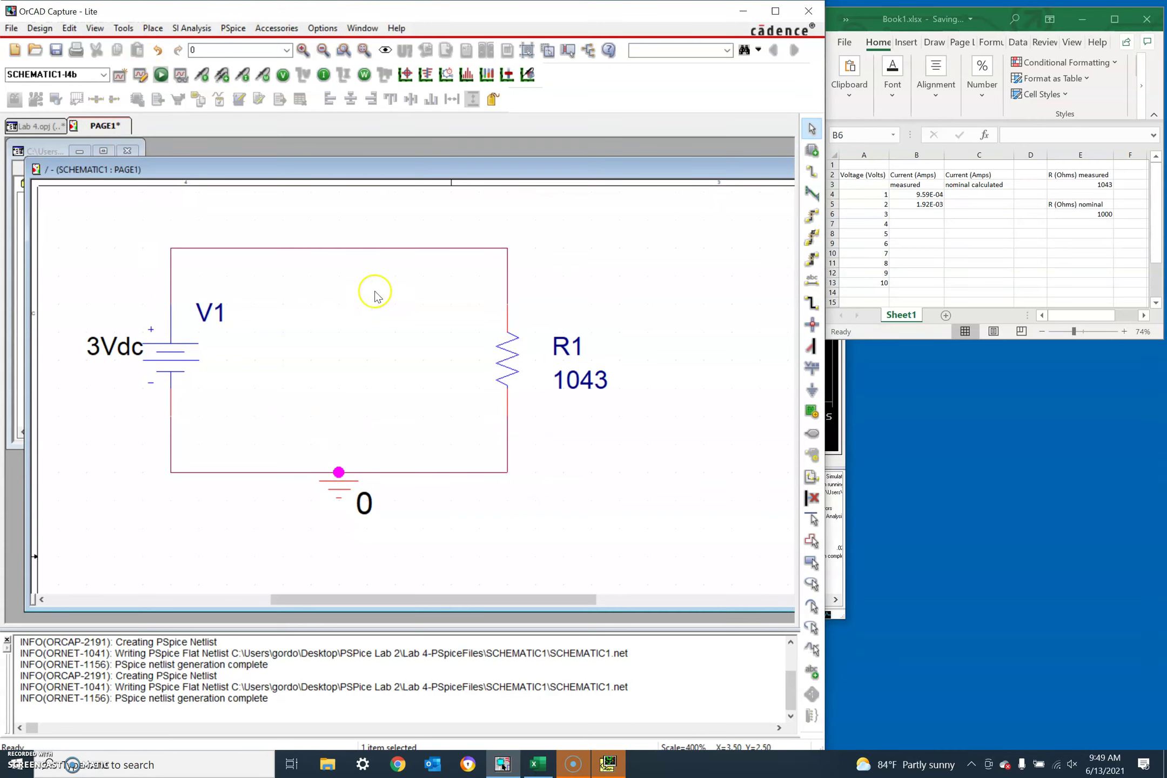
Create simulation profile l4c and show the 2.876mA simulated currents
{"action": "left_click", "coordinate": [120, 78]}
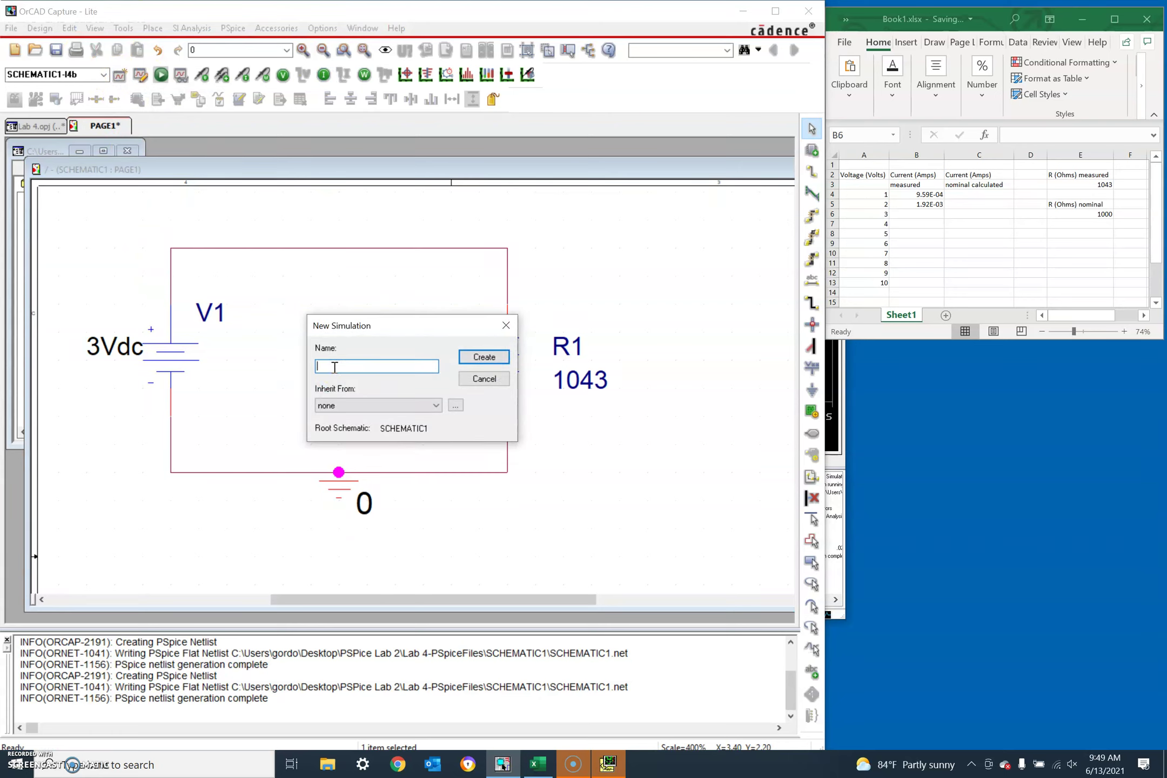
{"action": "type", "text": "t"}
{"action": "left_click", "coordinate": [485, 359]}
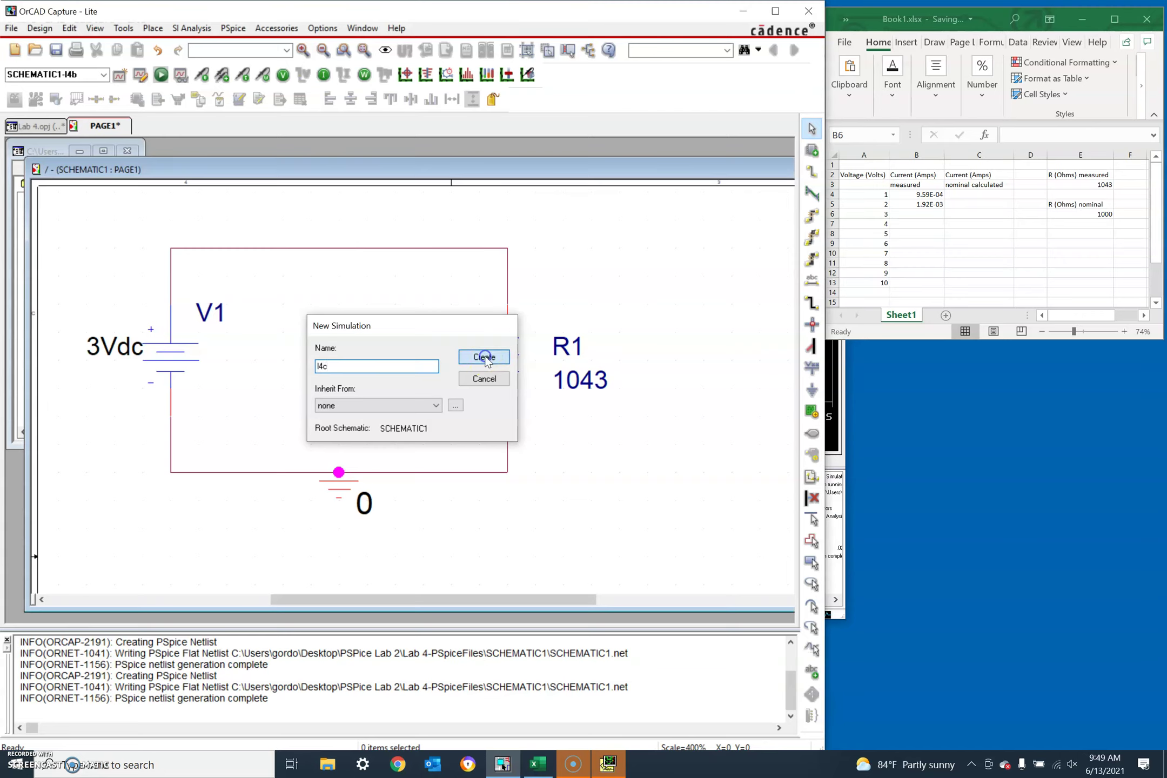
{"action": "left_click_drag", "start_coordinate": [485, 358], "coordinate": [408, 317]}
{"action": "left_click", "coordinate": [342, 308]}
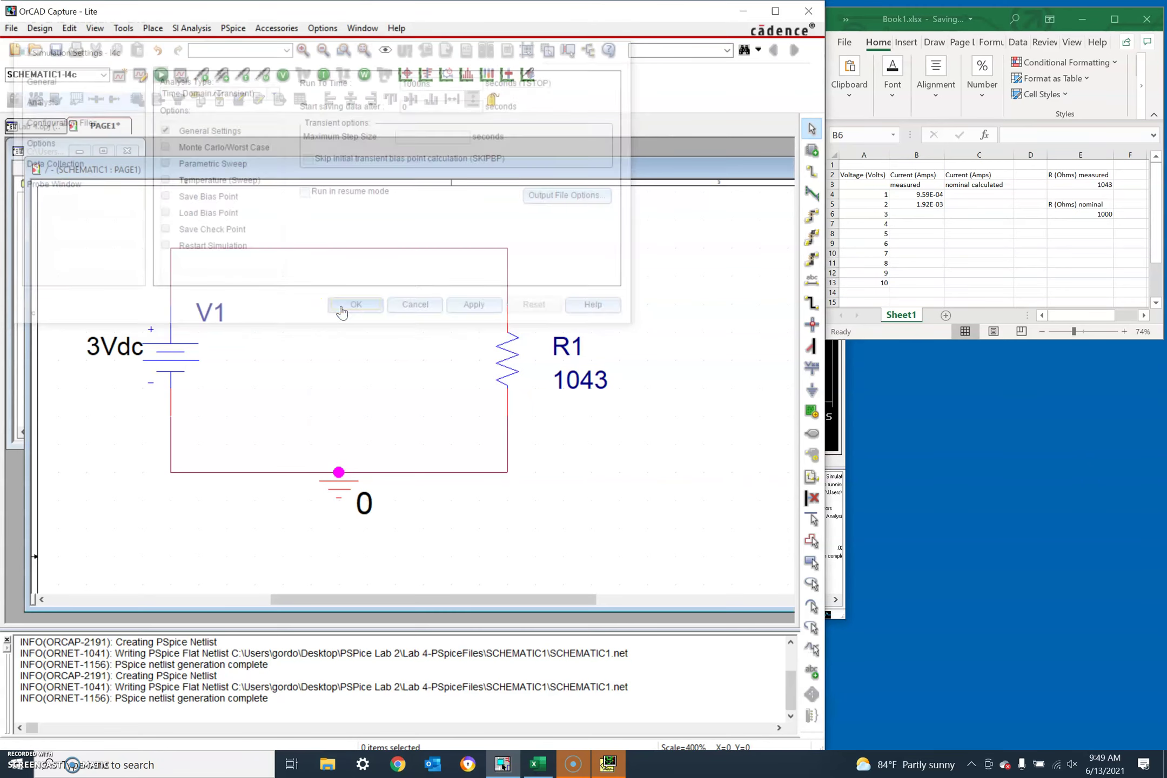
{"action": "left_click", "coordinate": [277, 224]}
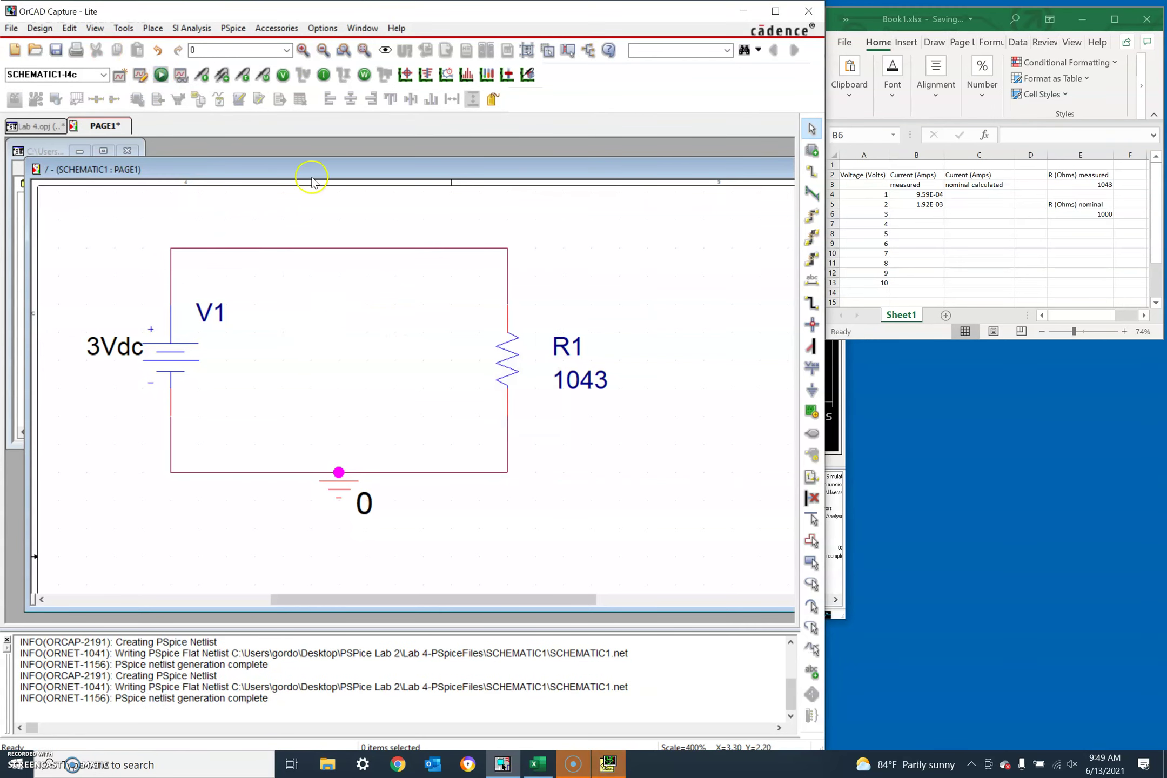
{"action": "left_click", "coordinate": [326, 80]}
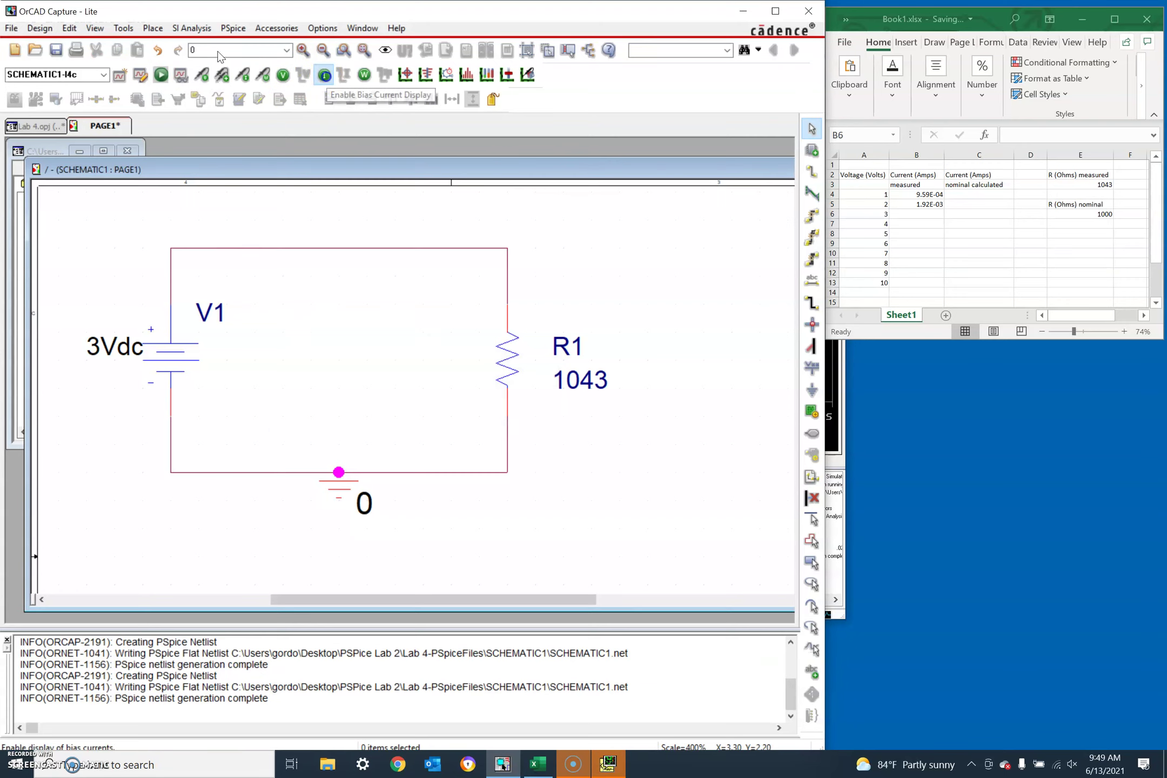
Enter measured currents 2.876E-3, 3.83E-3, 4.79E-3 and 5.75E-3 into cells B6–B9
{"action": "left_click", "coordinate": [907, 214]}
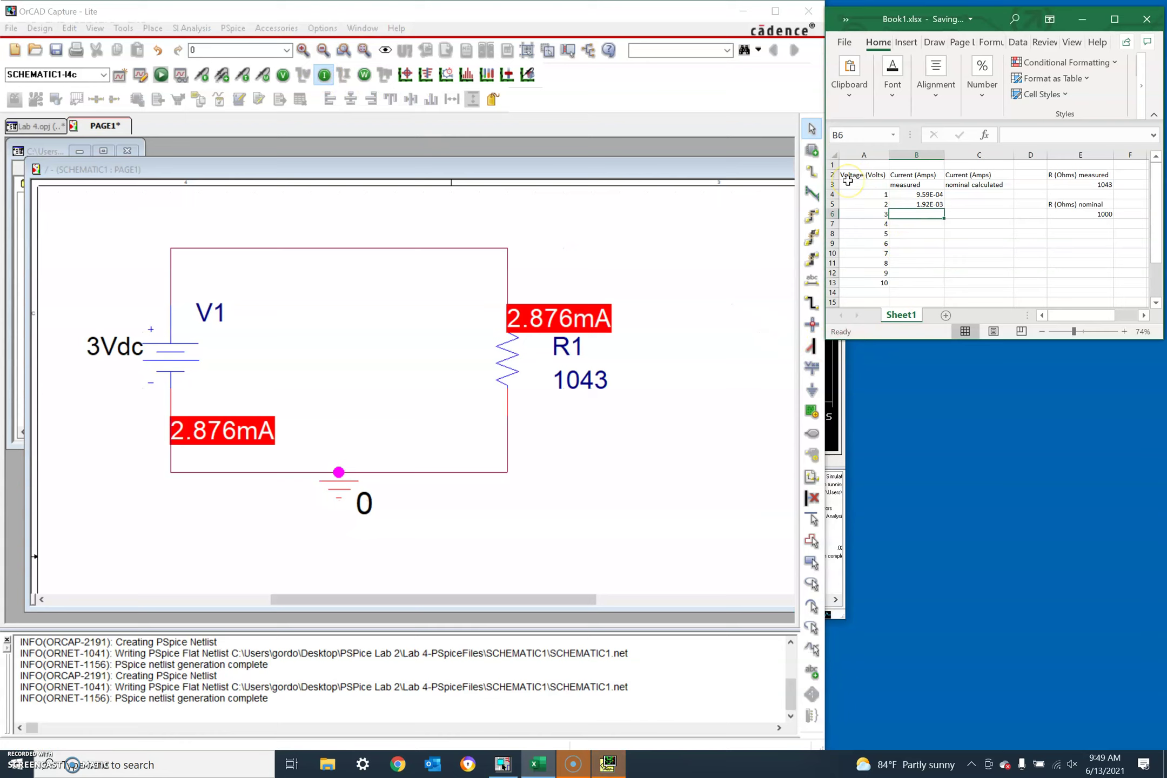
{"action": "type", "text": "2.87"}
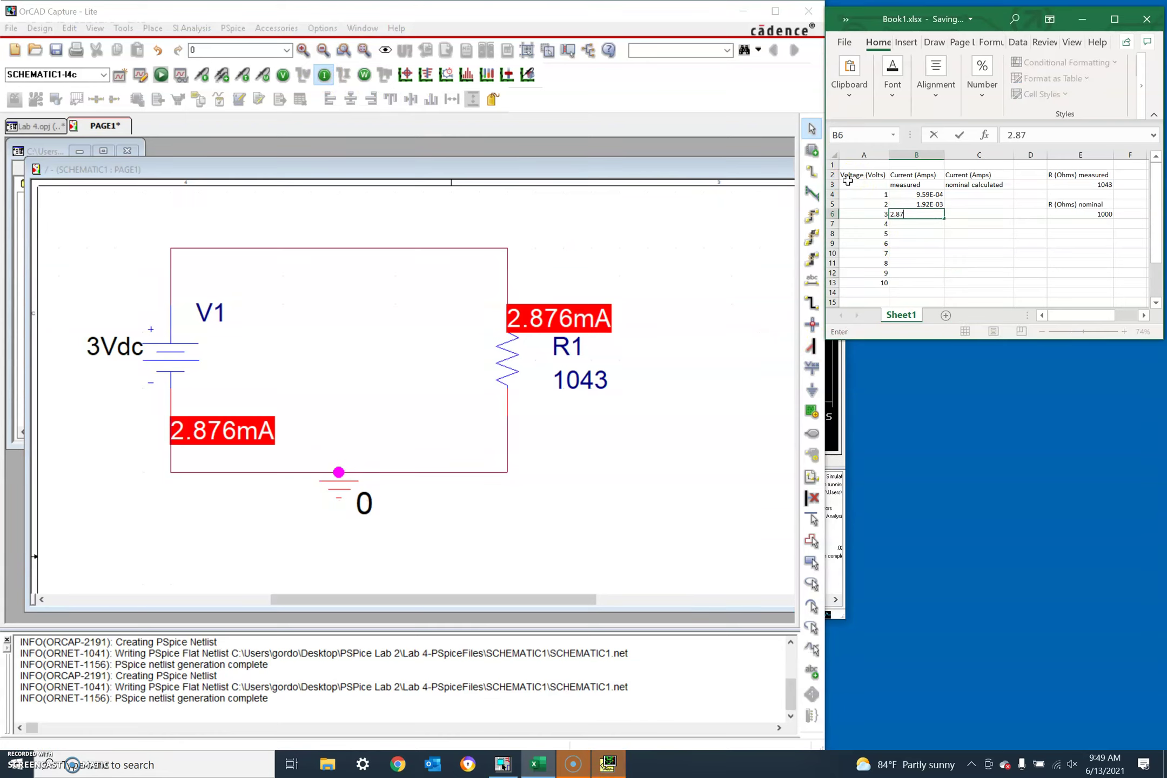
{"action": "type", "text": "6E-3"}
{"action": "key", "text": "Return"}
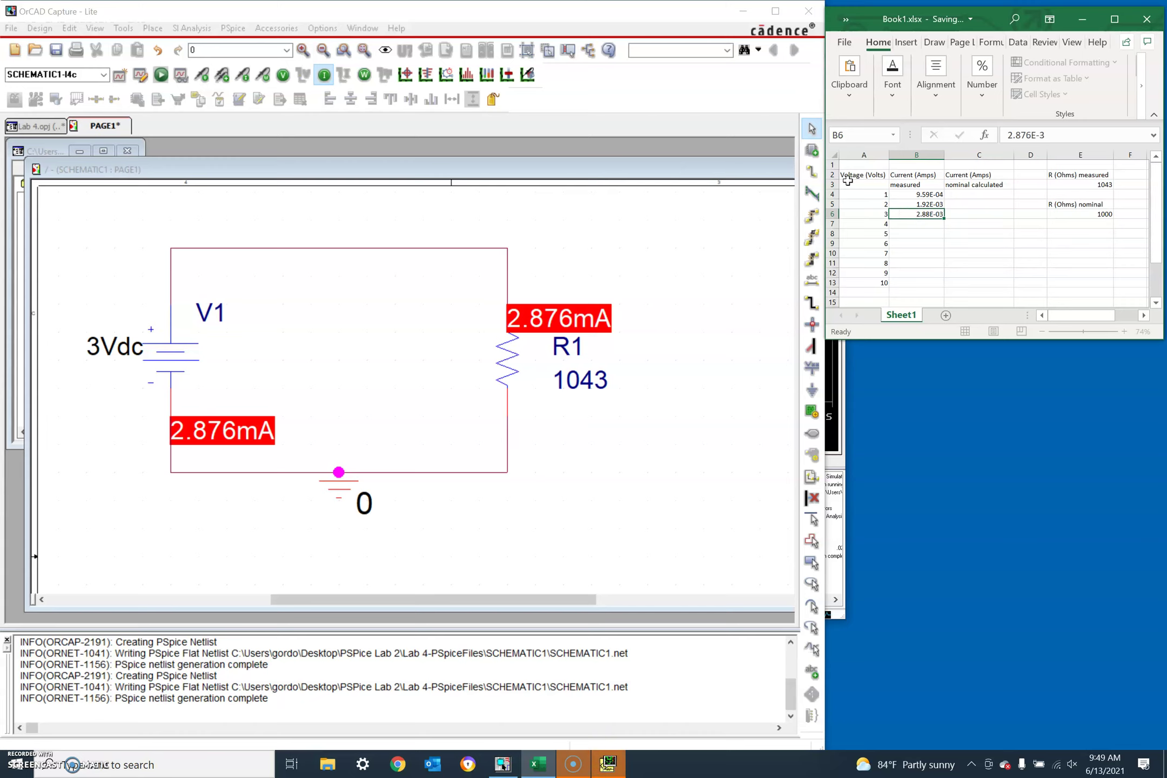
{"action": "left_click", "coordinate": [905, 231]}
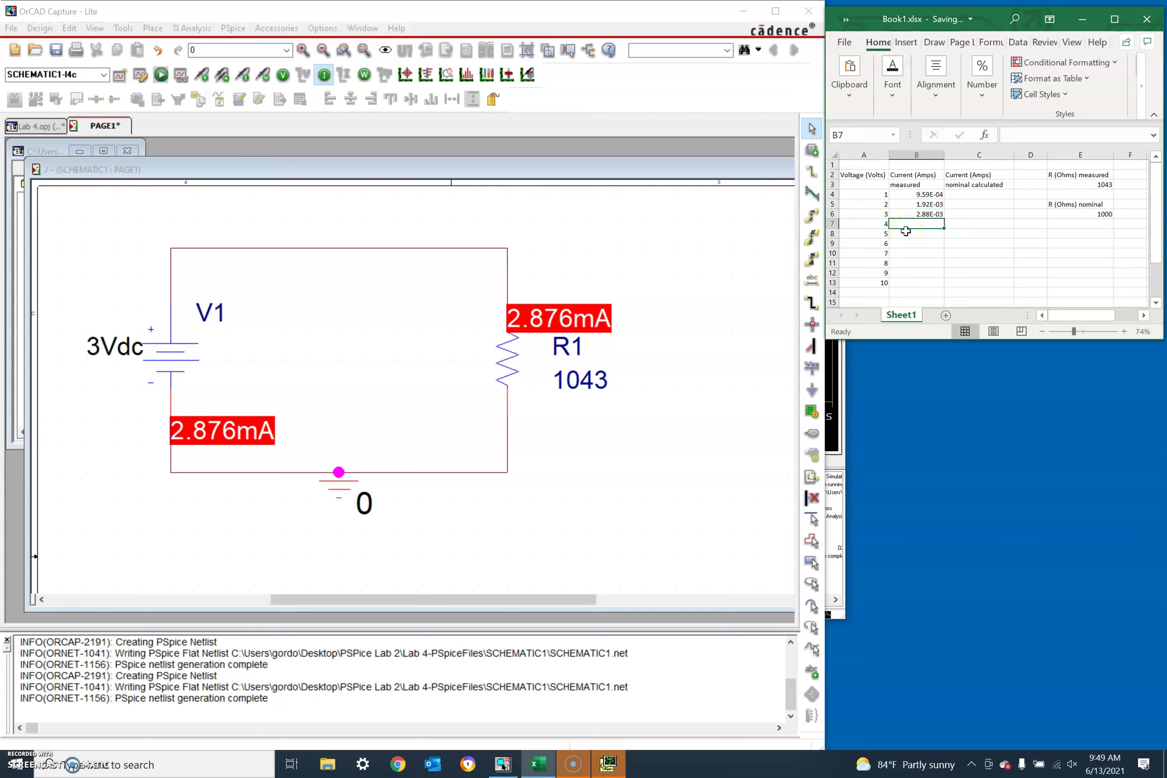
{"action": "left_click", "coordinate": [921, 225]}
{"action": "type", "text": "3."}
{"action": "type", "text": "8"}
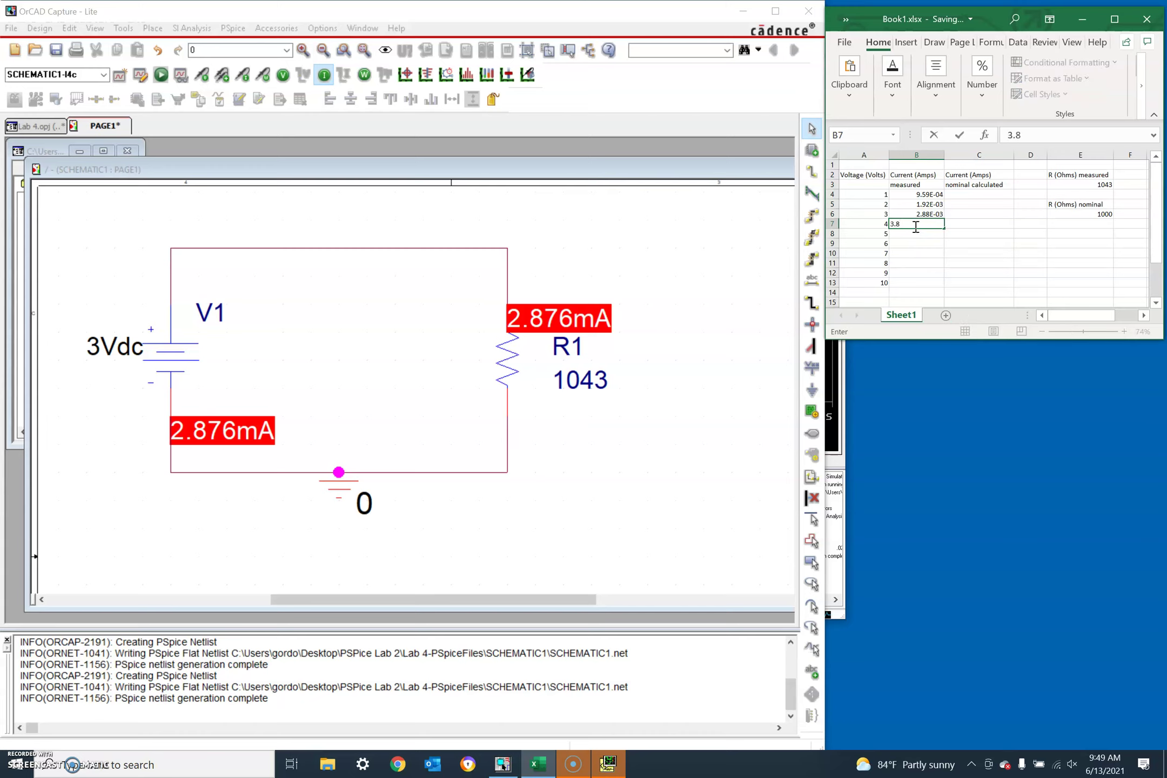
{"action": "type", "text": "3E"}
{"action": "type", "text": "-03"}
{"action": "left_click", "coordinate": [912, 235]}
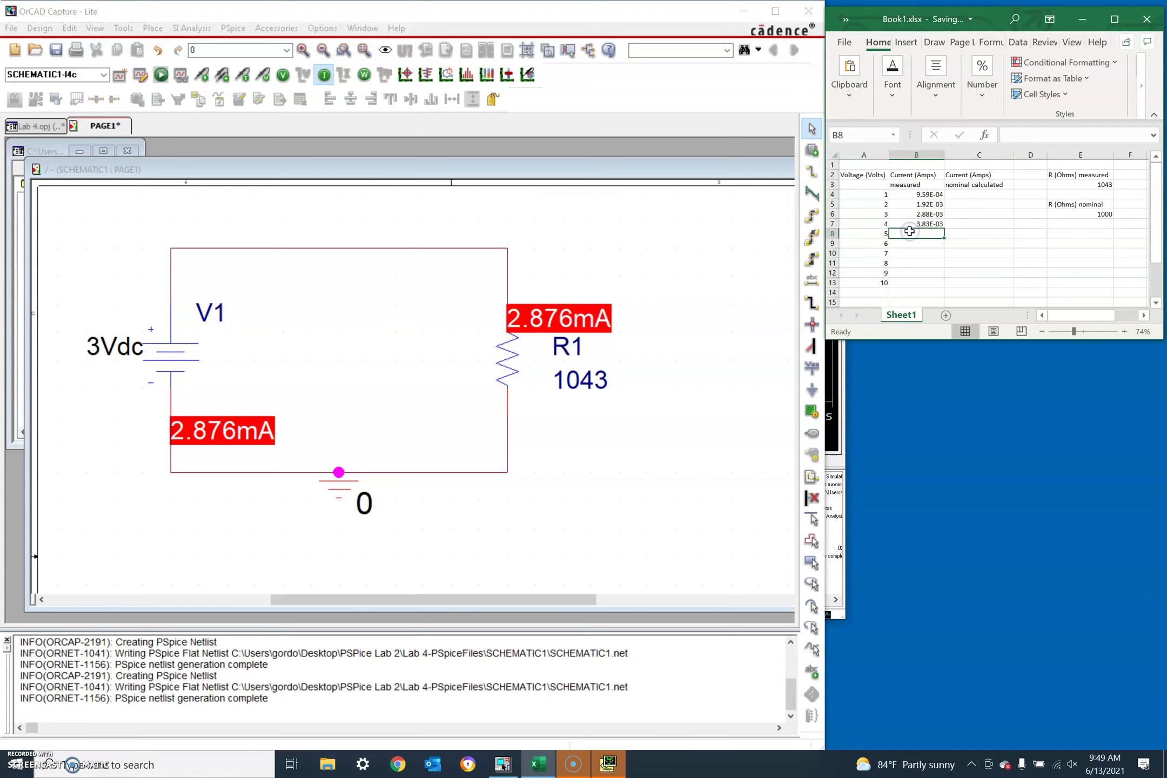
{"action": "type", "text": "4"}
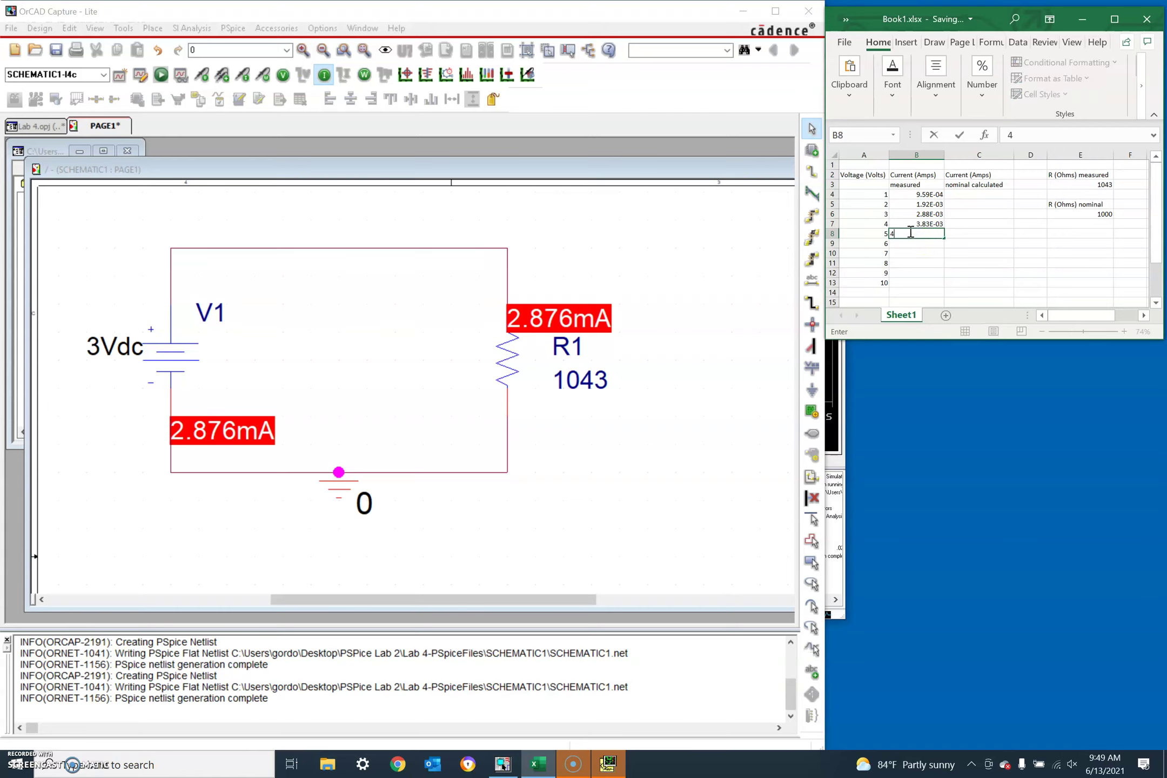
{"action": "type", "text": ".79E-3"}
{"action": "key", "text": "Return"}
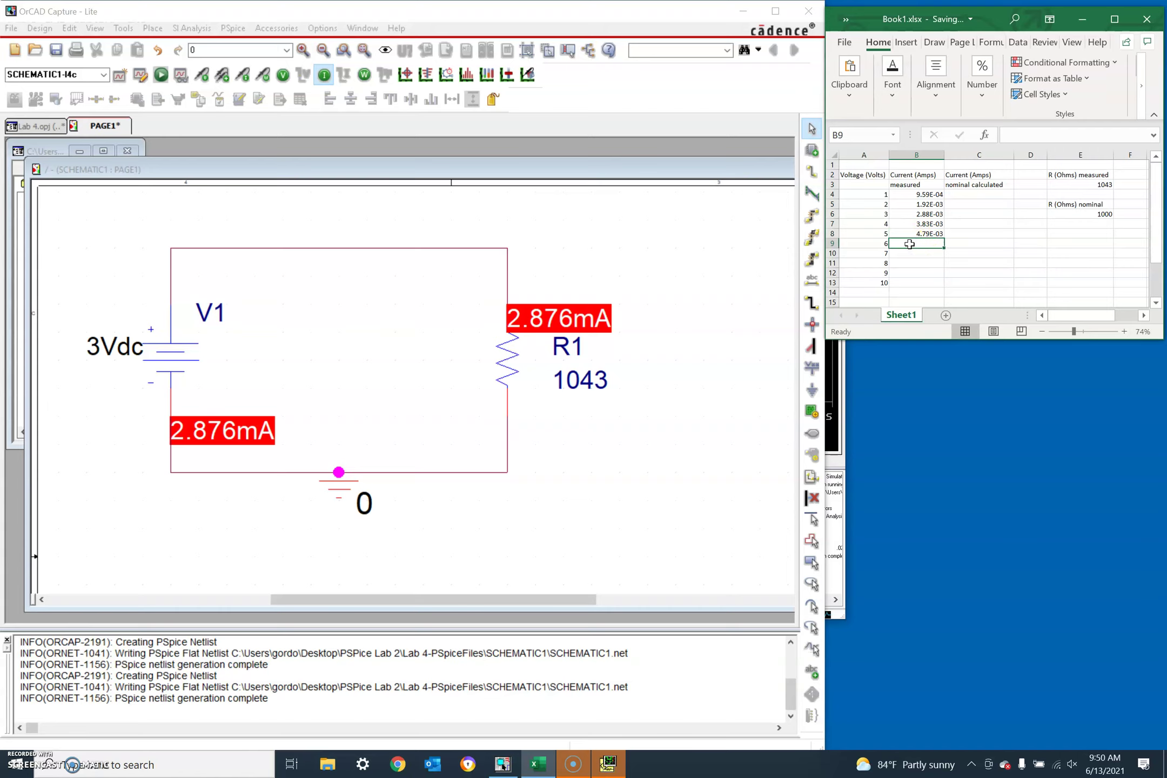
{"action": "type", "text": "5.75"}
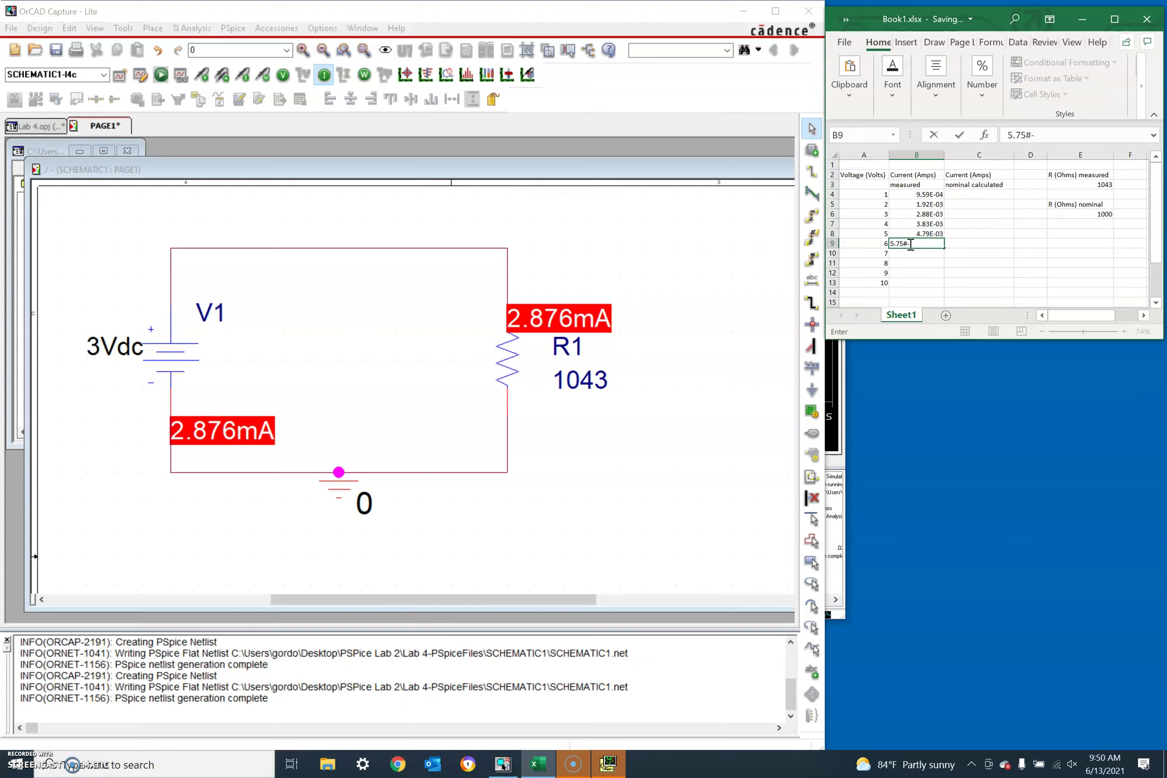
{"action": "type", "text": "E-3"}
Commit the 6 V value, then enter 6.71E-3, 7.67E-3, 8.63E-03 and 9.58E-03 into B10–B13
{"action": "key", "text": "Return"}
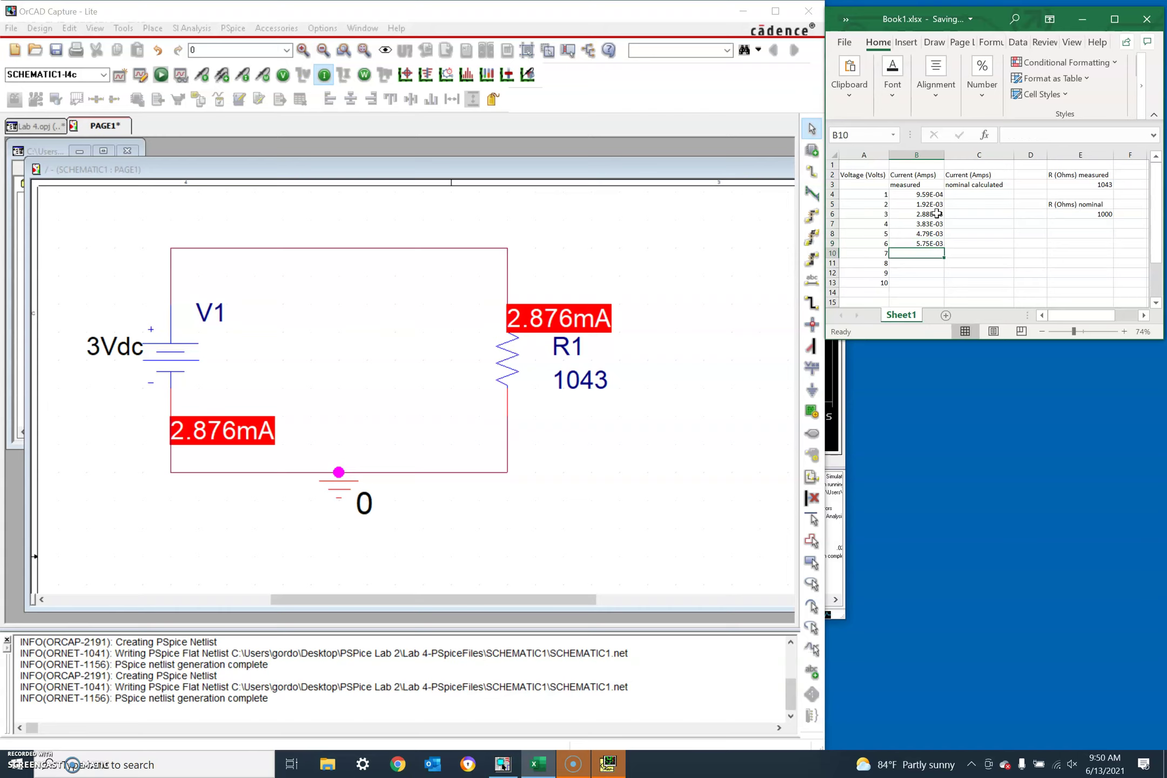
{"action": "type", "text": "6."}
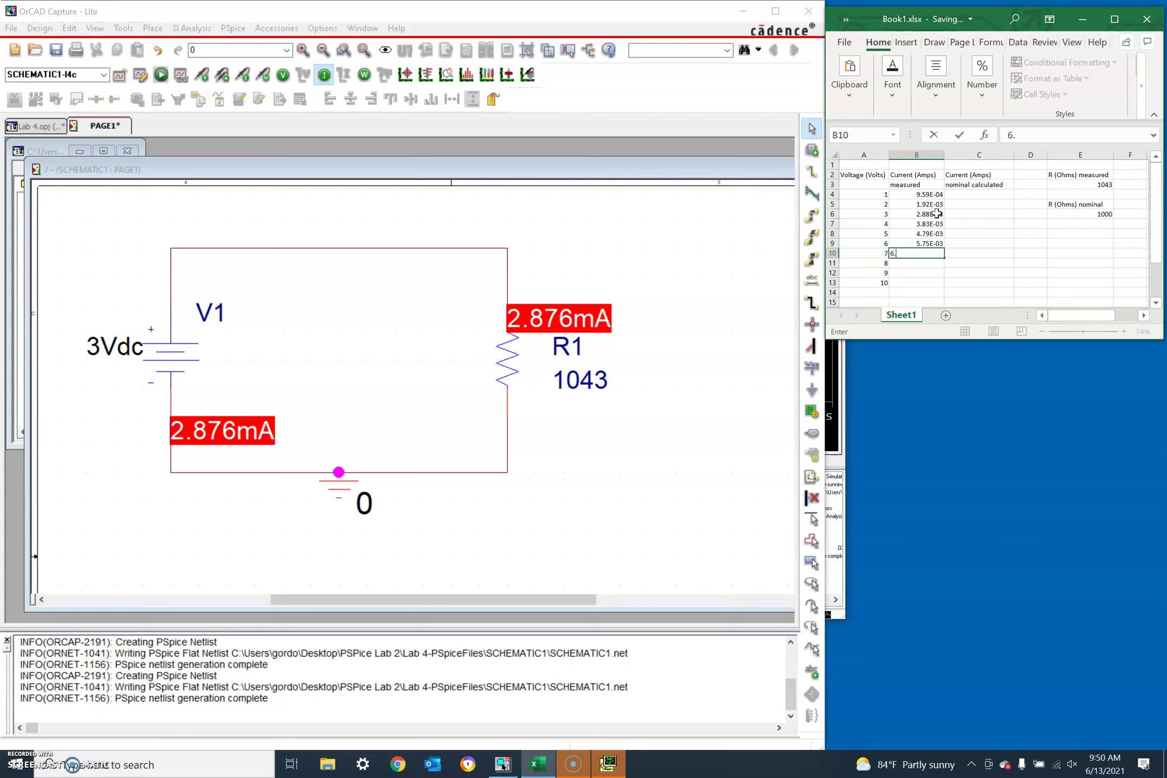
{"action": "type", "text": "71E-3"}
{"action": "key", "text": "Return"}
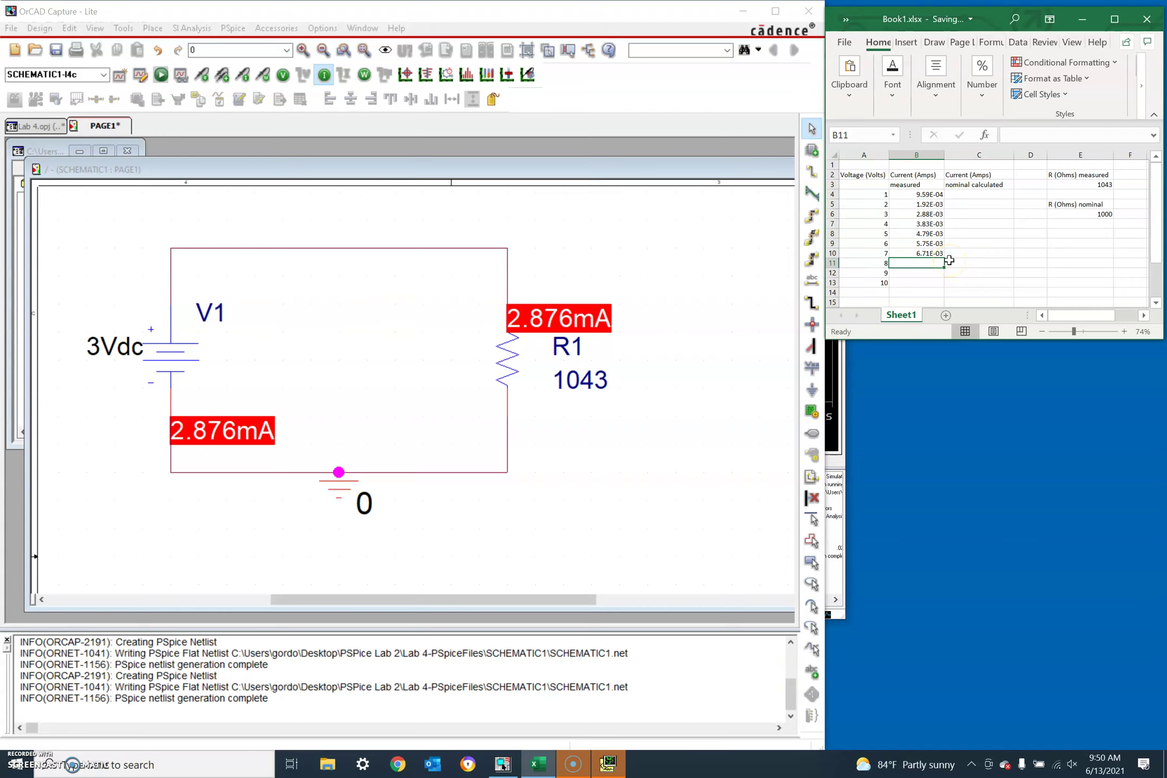
{"action": "type", "text": "7.67"}
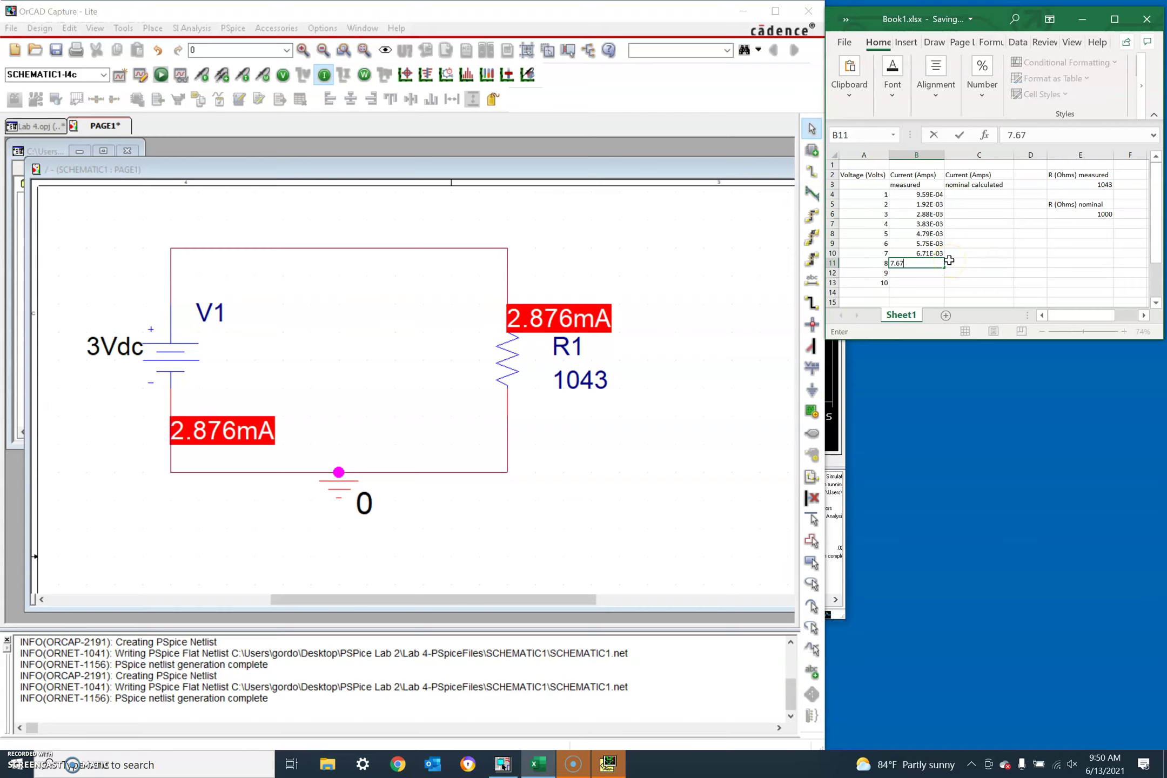
{"action": "type", "text": "E-3"}
{"action": "key", "text": "Return"}
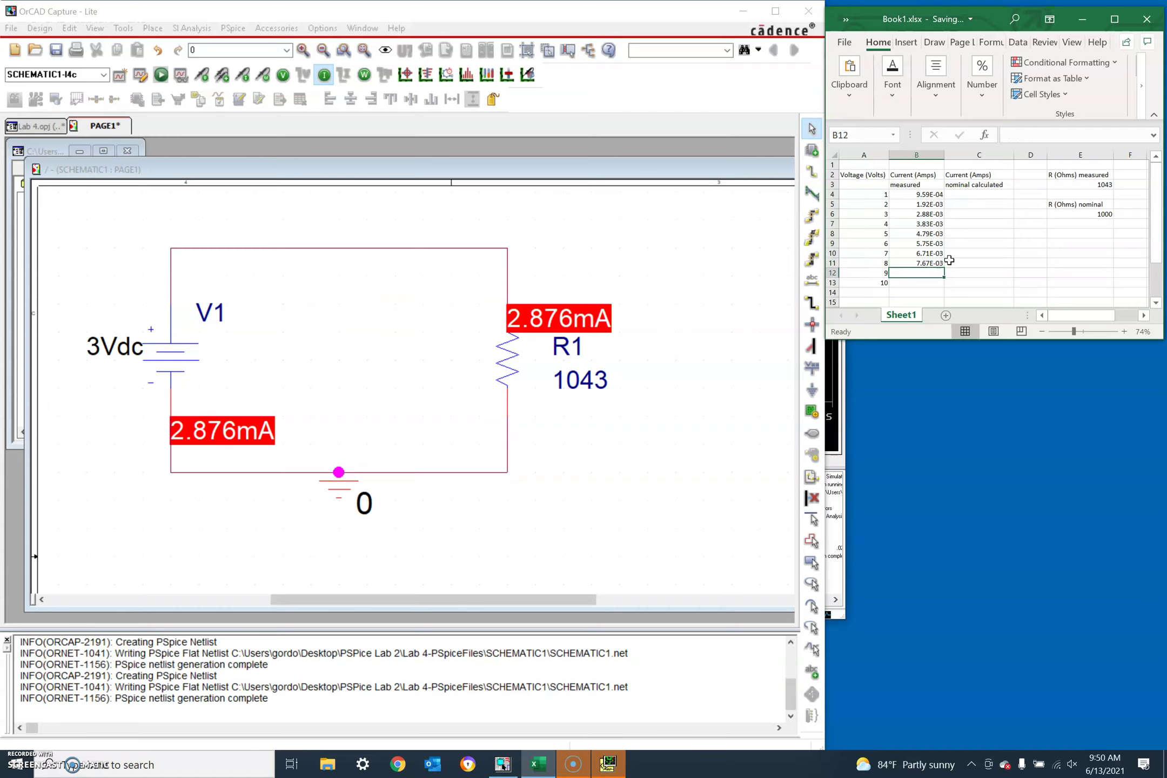
{"action": "type", "text": "8.63E"}
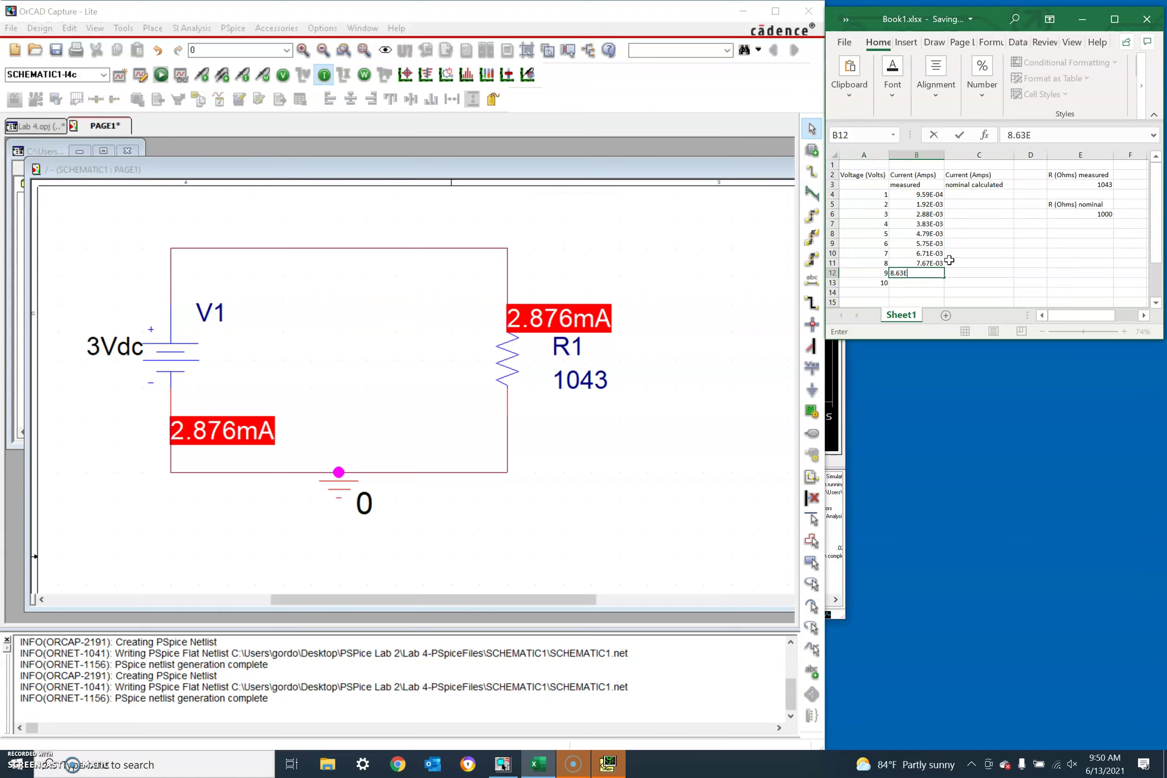
{"action": "type", "text": "-03"}
{"action": "key", "text": "Return"}
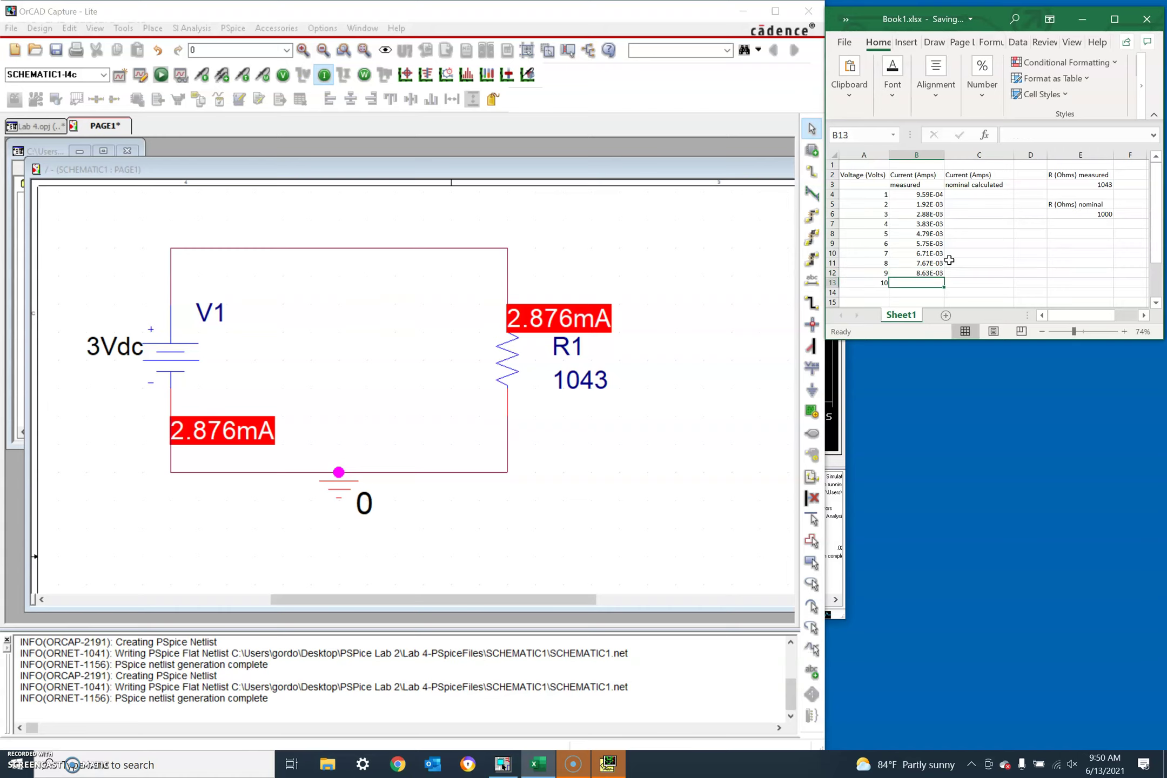
{"action": "type", "text": "9.5"}
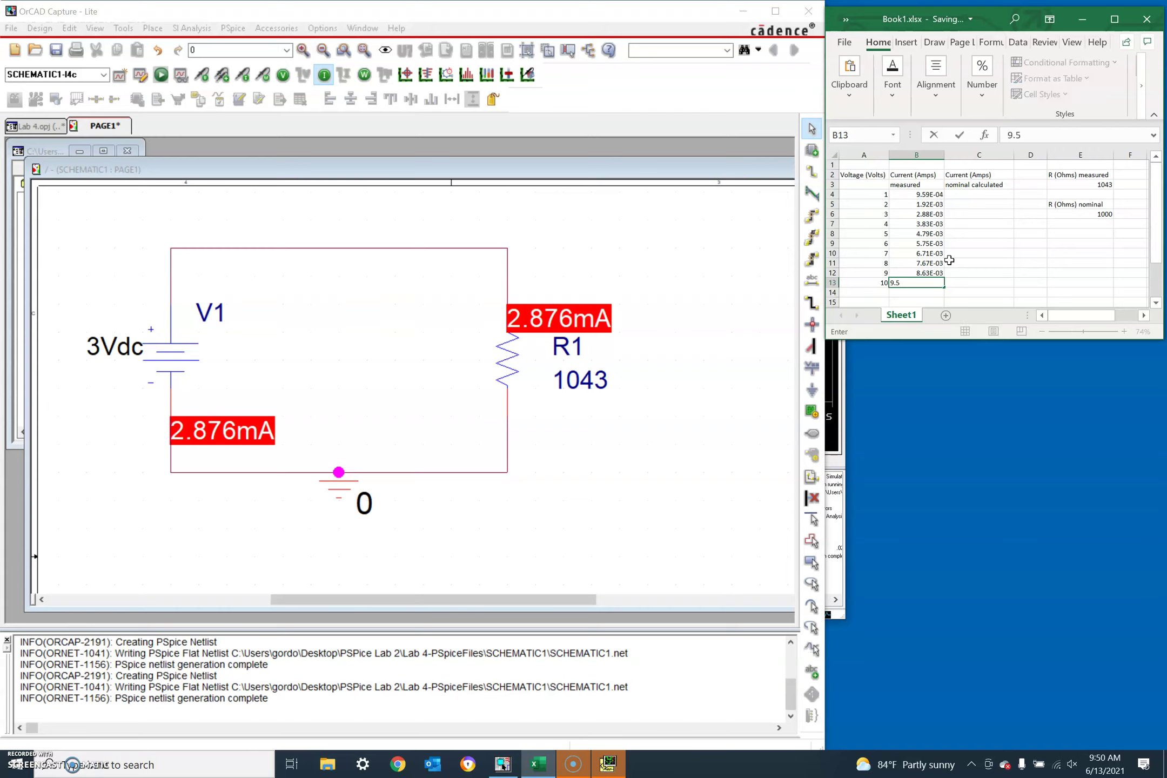
{"action": "type", "text": "8"}
{"action": "type", "text": "E-"}
{"action": "type", "text": "03"}
{"action": "key", "text": "Return"}
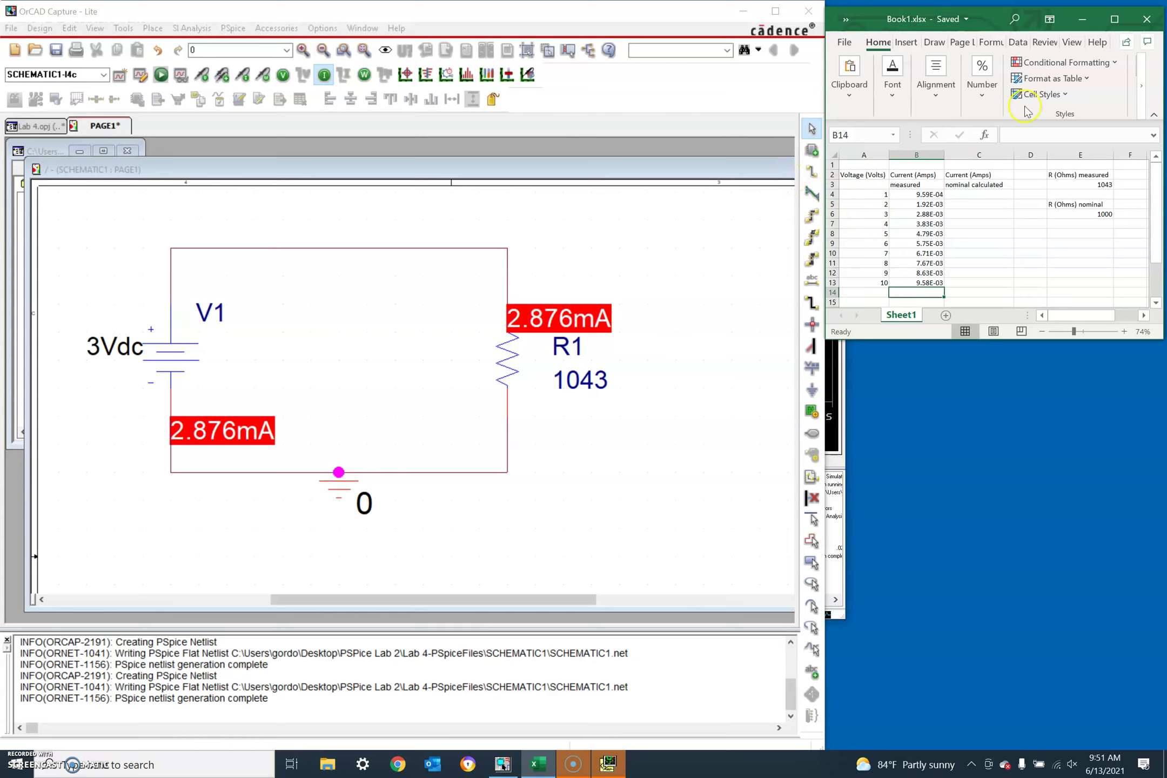
Maximize the Excel workbook, zoom in on the current table, and select cell C4
{"action": "left_click", "coordinate": [1114, 20]}
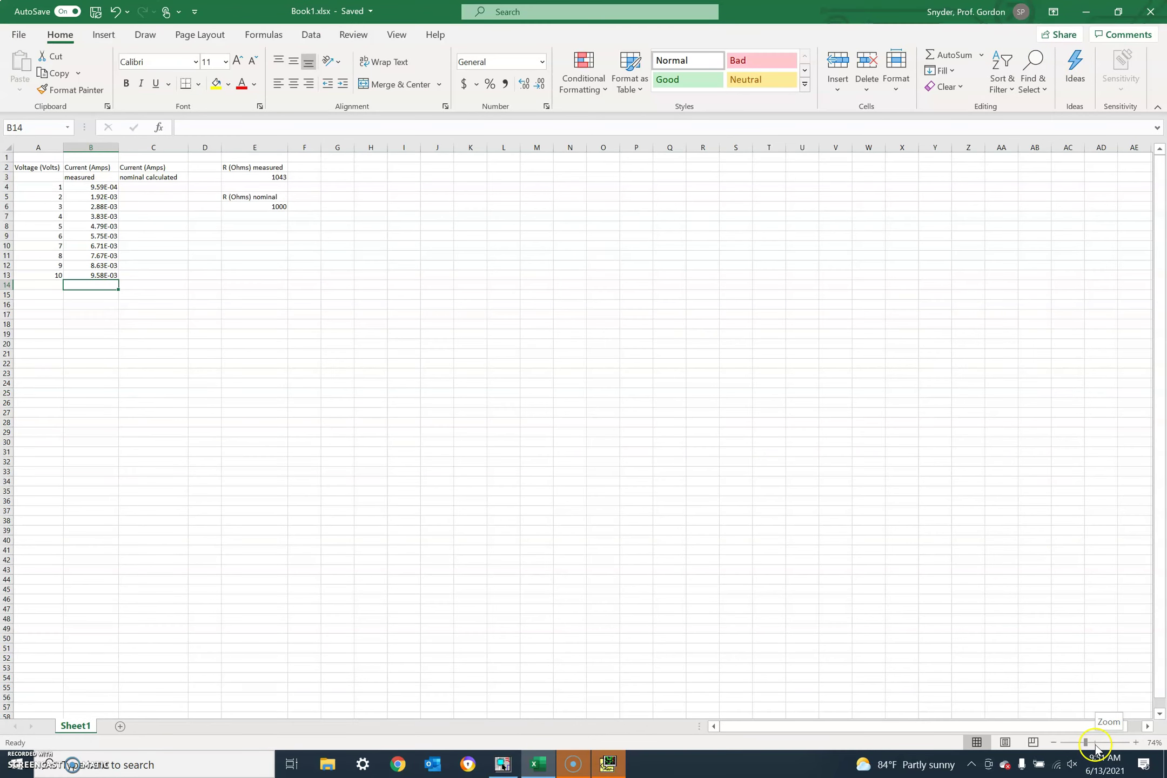
{"action": "left_click_drag", "start_coordinate": [1085, 742], "coordinate": [1098, 744]}
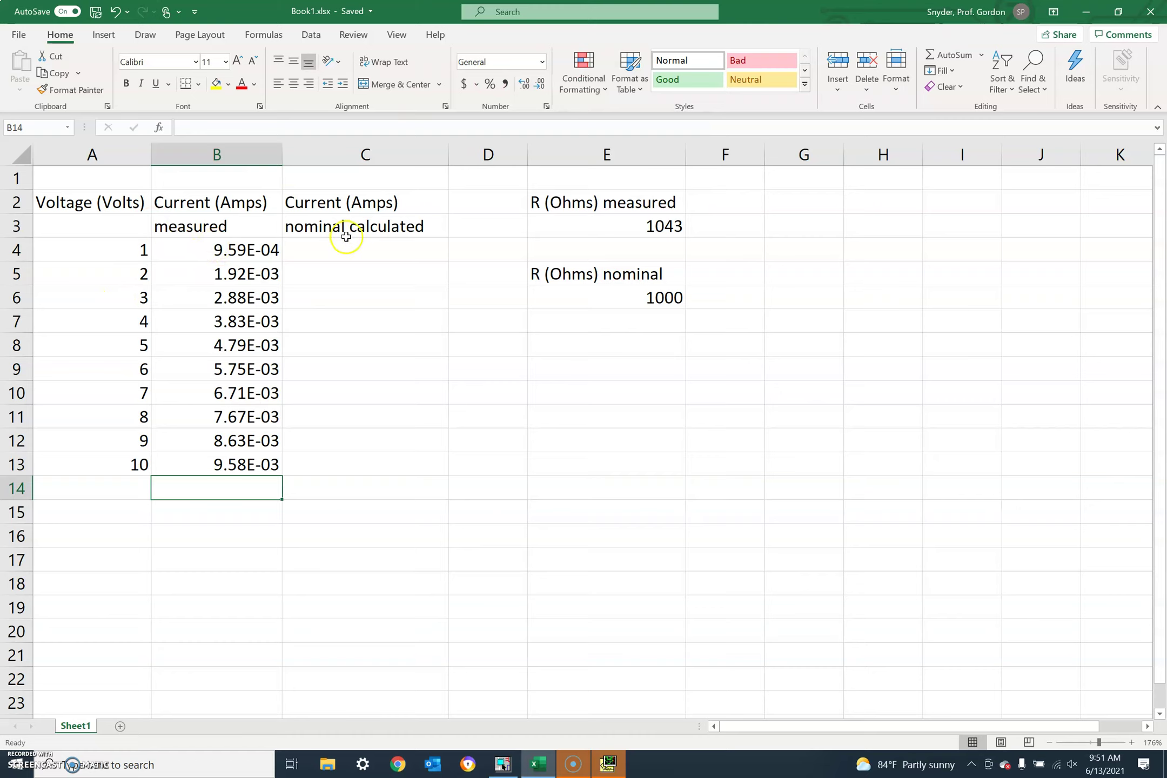
{"action": "left_click", "coordinate": [382, 250]}
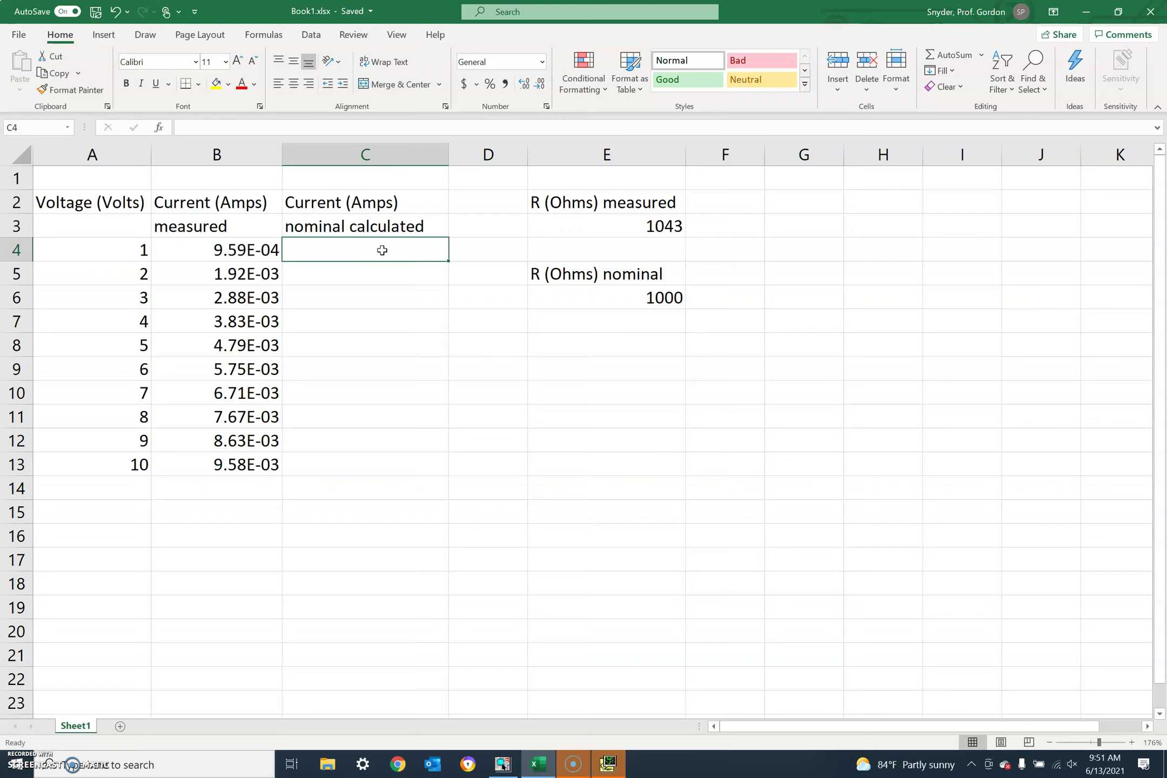
Enter =A4/$E$6 in C4 and fill it down to C13, giving nominal currents 0.001–0.01
{"action": "type", "text": "=a"}
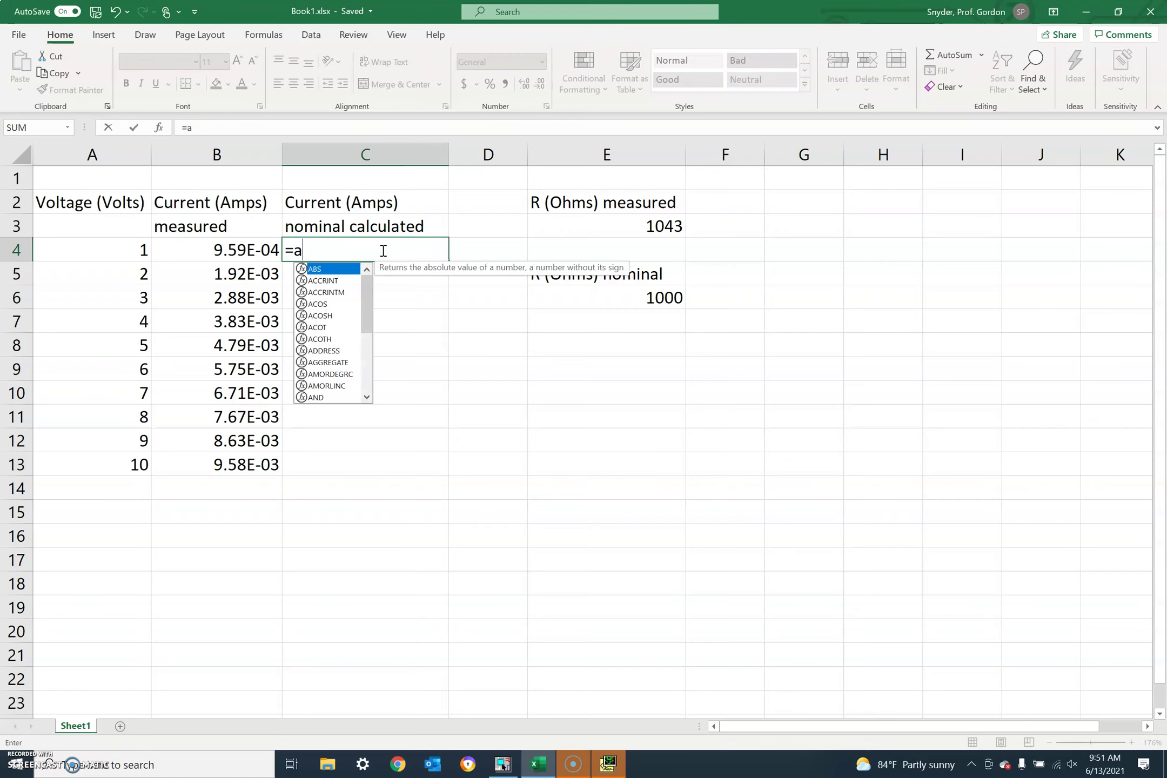
{"action": "type", "text": "4"}
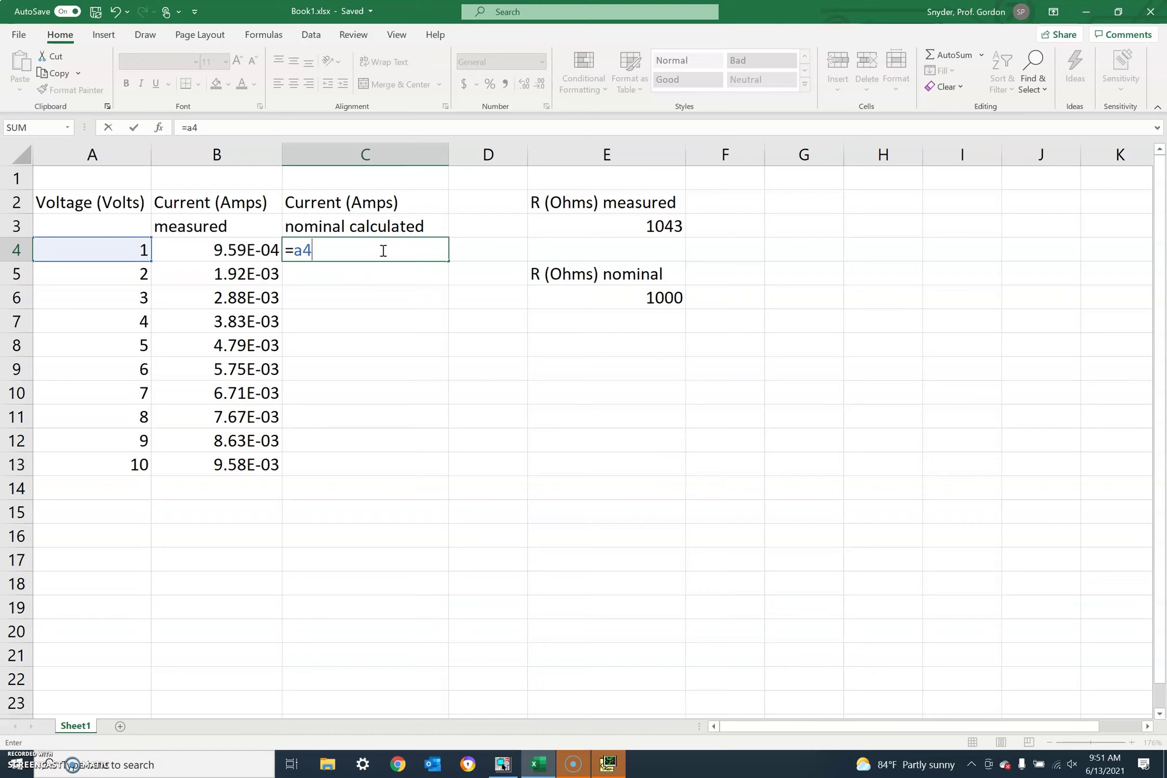
{"action": "type", "text": "/"}
{"action": "type", "text": "$e$6"}
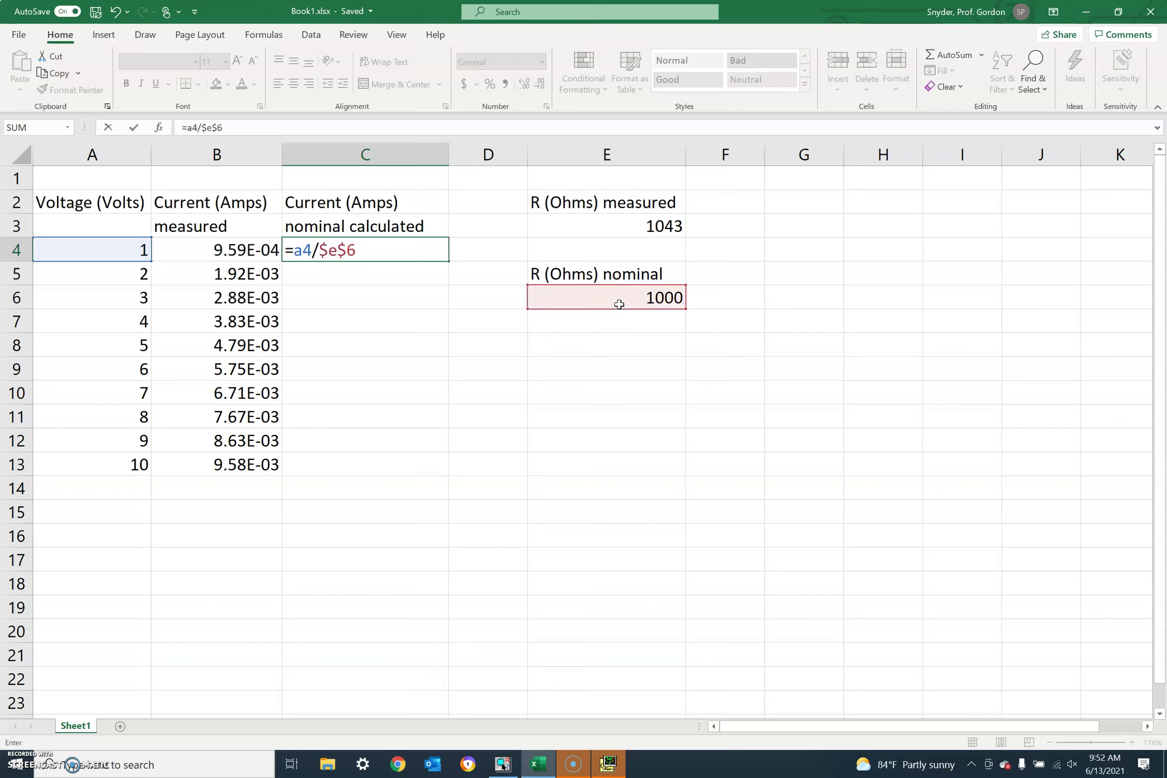
{"action": "key", "text": "Return"}
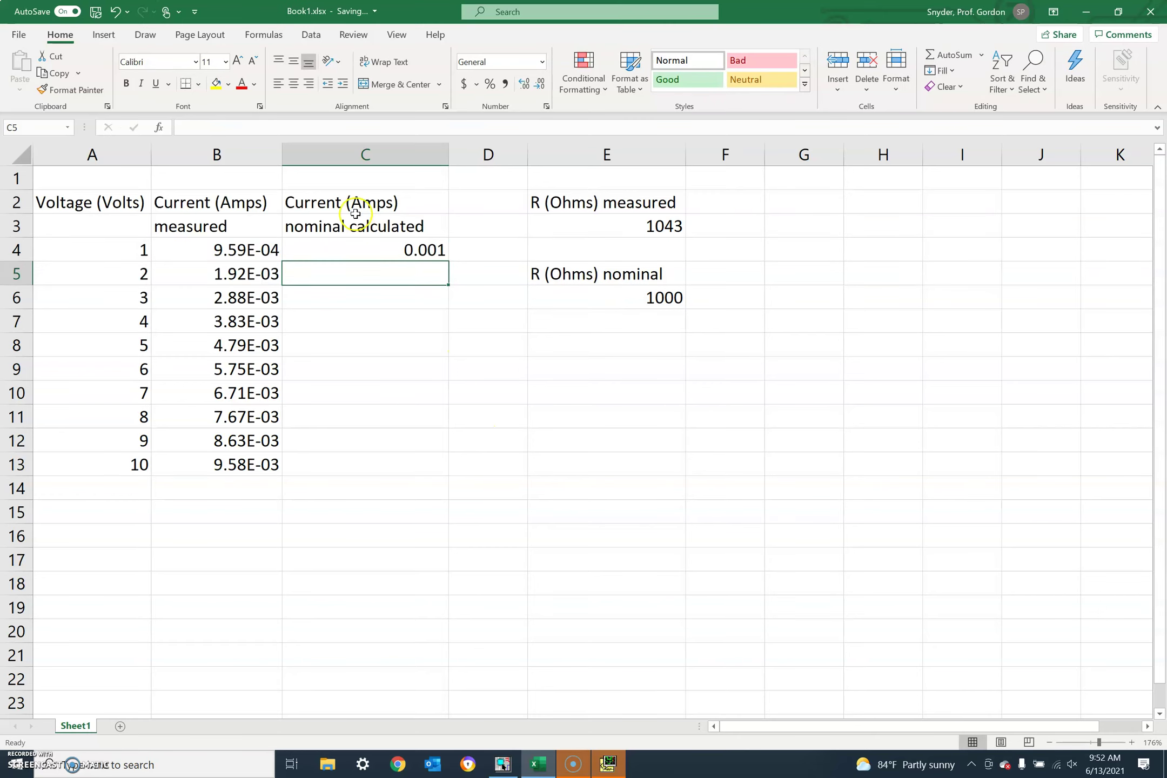
{"action": "left_click", "coordinate": [375, 246]}
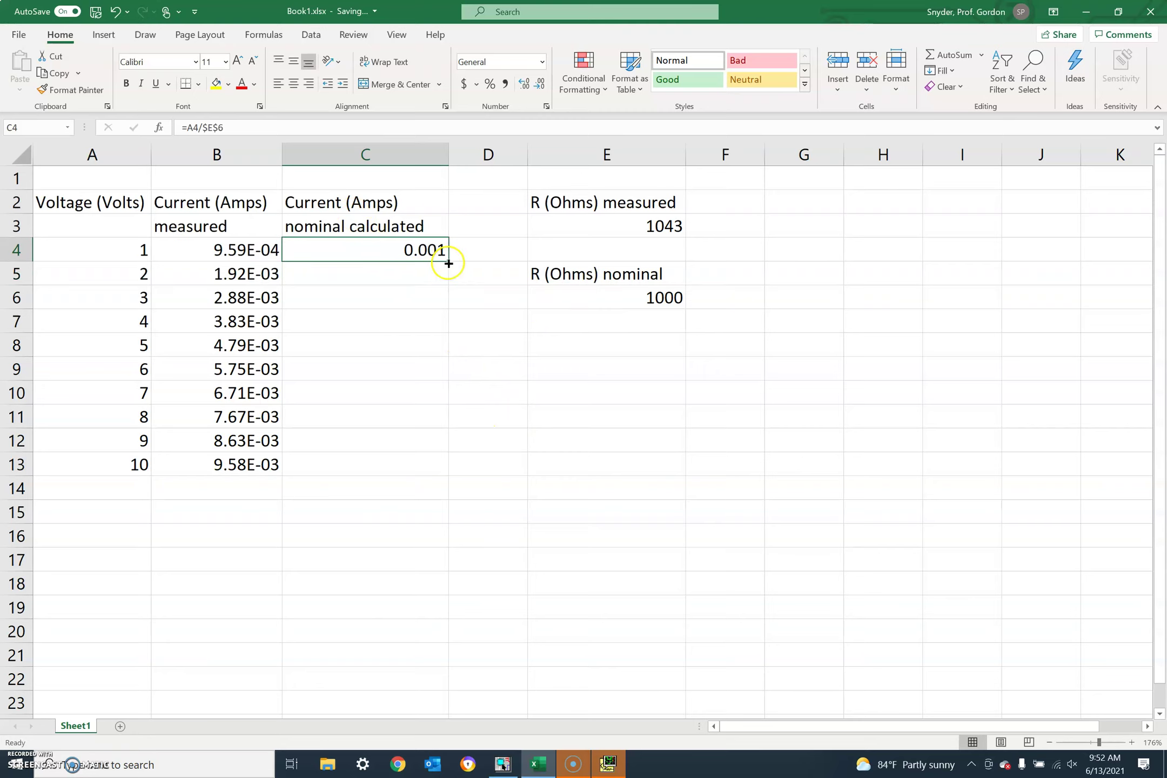
{"action": "left_click_drag", "start_coordinate": [448, 263], "coordinate": [435, 471]}
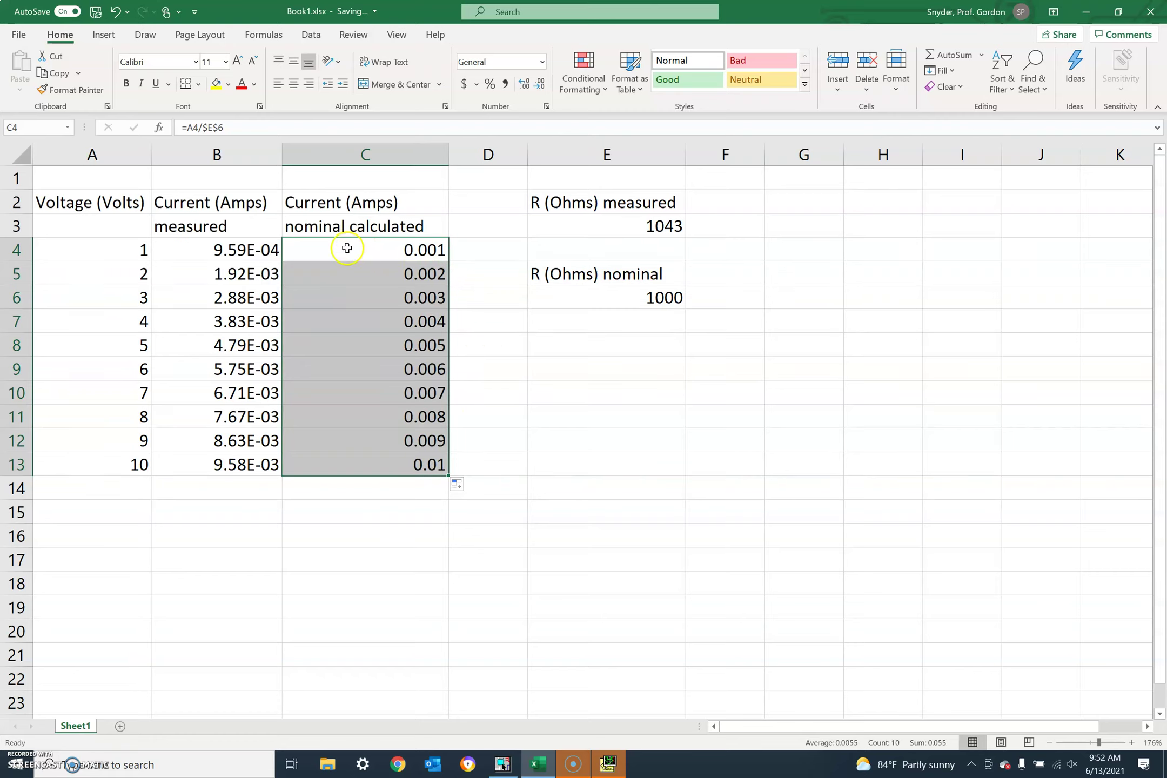
{"action": "left_click_drag", "start_coordinate": [347, 248], "coordinate": [388, 455]}
Format the nominal currents in C4:C13 as Scientific with 2 decimal places
{"action": "right_click", "coordinate": [337, 339]}
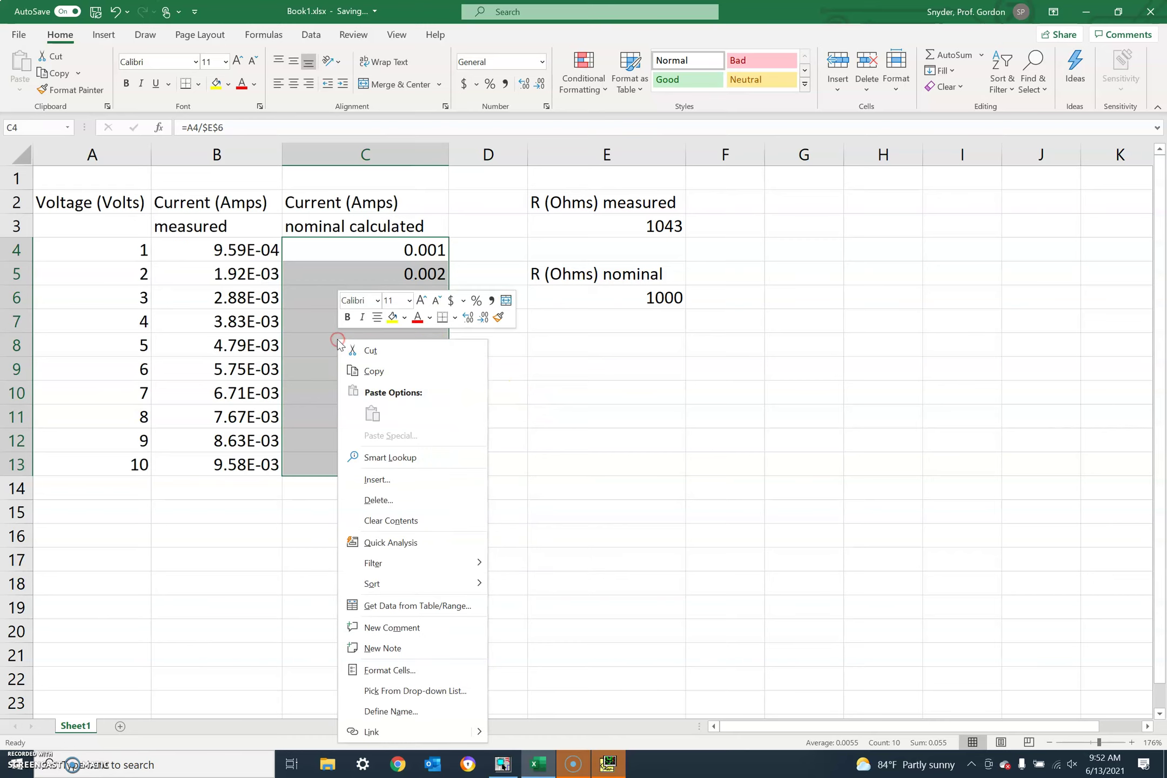
{"action": "left_click", "coordinate": [390, 670]}
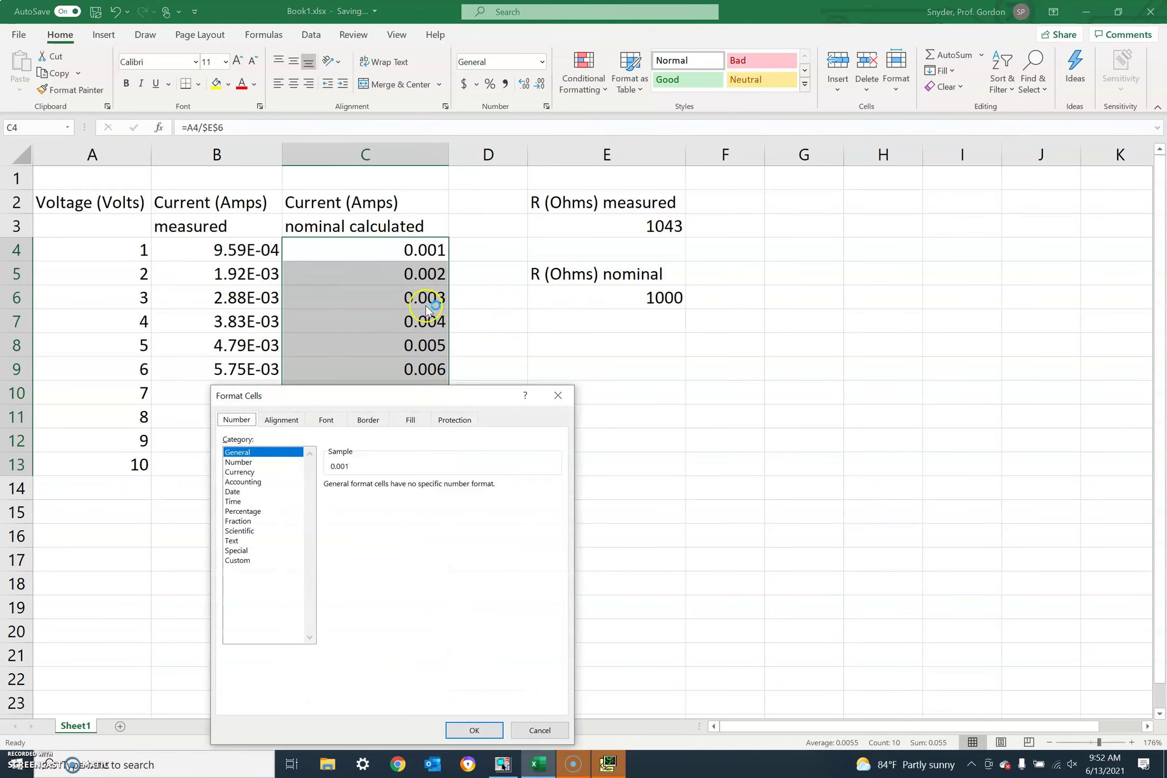
{"action": "left_click", "coordinate": [238, 531]}
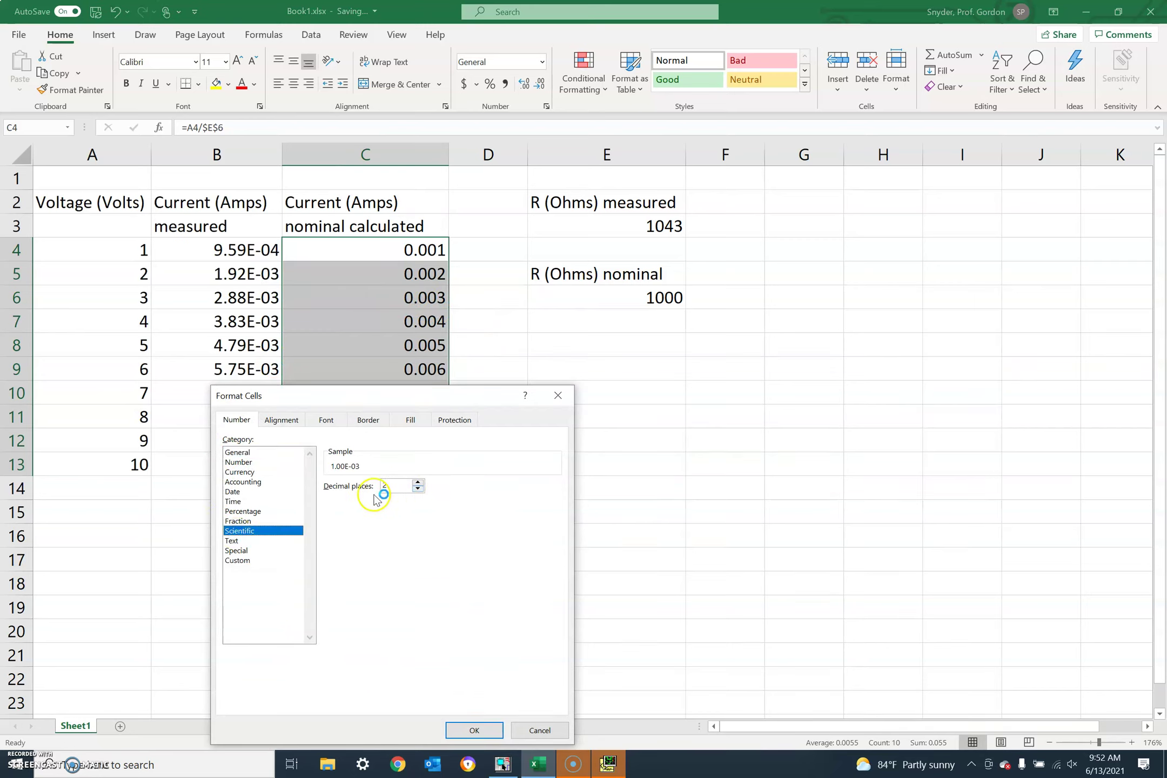
{"action": "left_click", "coordinate": [471, 730]}
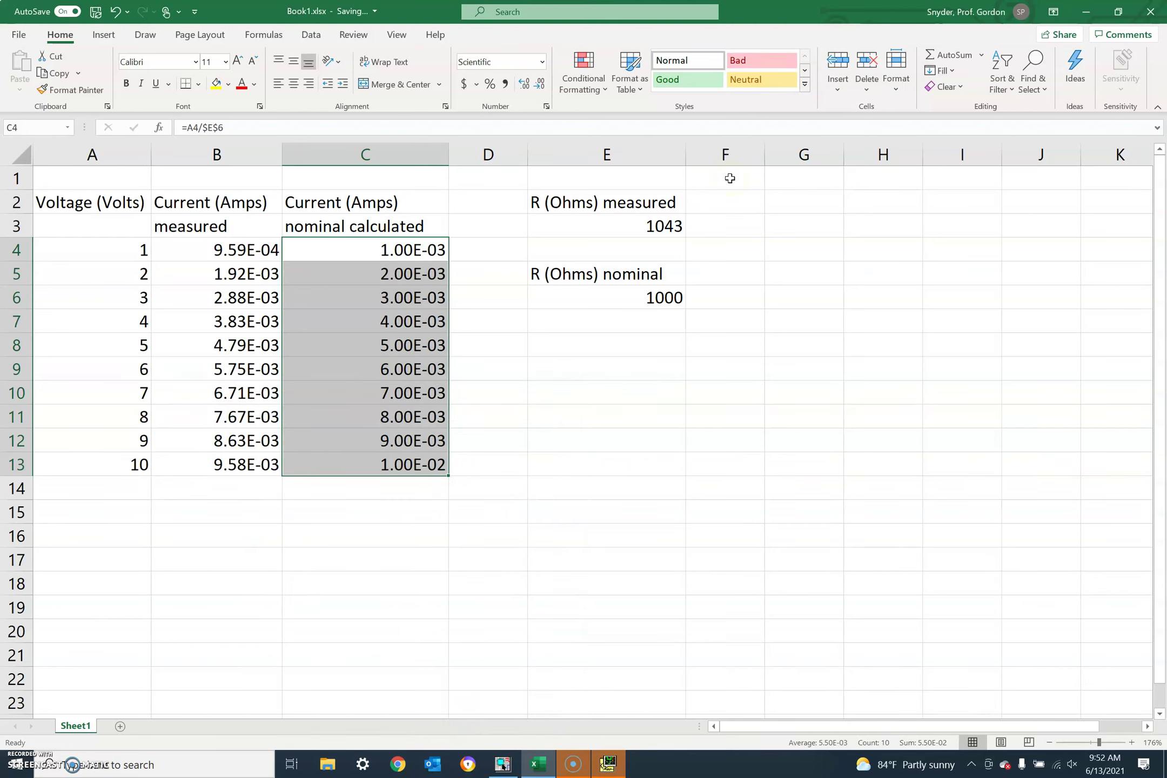
Insert a recommended line chart of the voltage and current data A4:C13
{"action": "left_click", "coordinate": [85, 247]}
{"action": "left_click", "coordinate": [80, 248]}
{"action": "left_click_drag", "start_coordinate": [80, 247], "coordinate": [348, 458]}
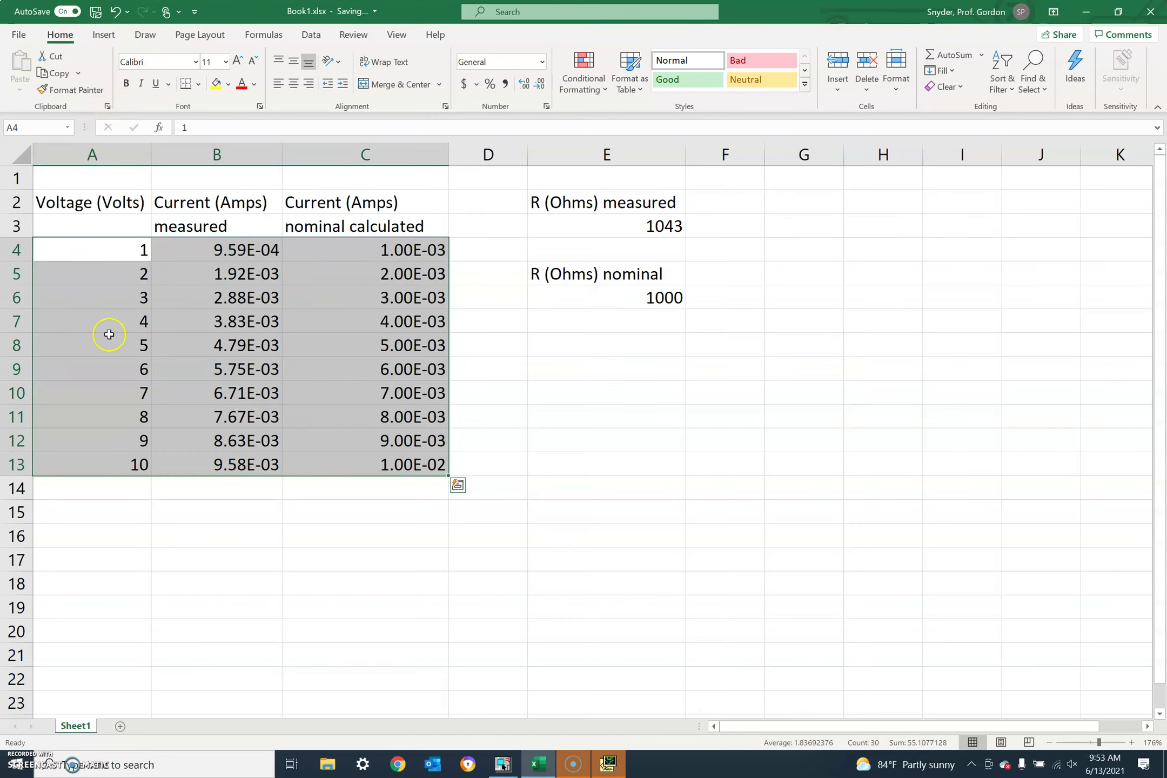
{"action": "left_click", "coordinate": [112, 36]}
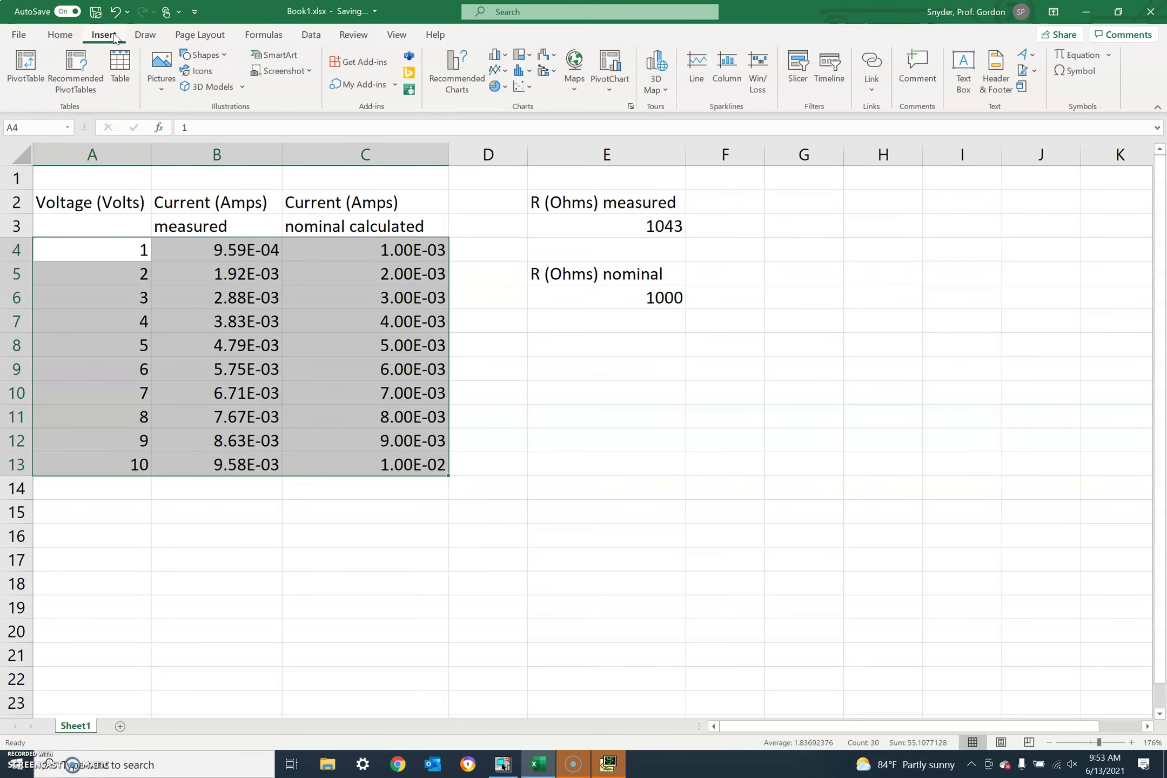
{"action": "left_click", "coordinate": [458, 63]}
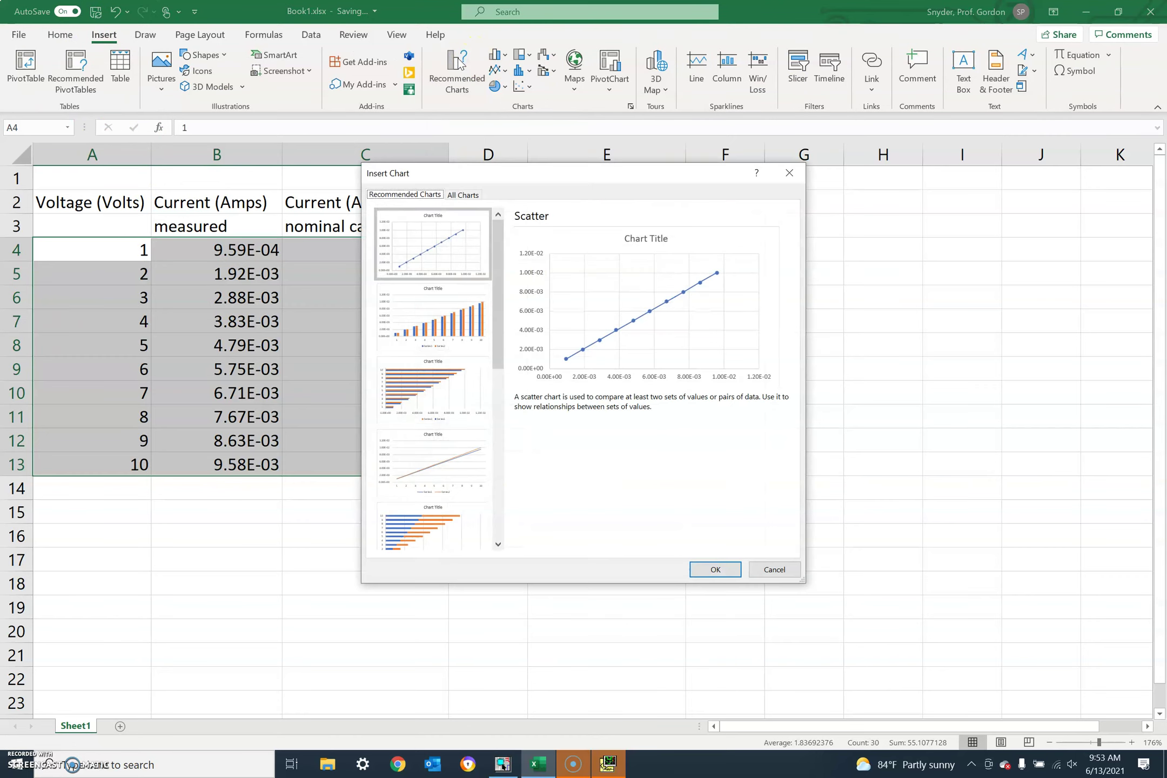
{"action": "left_click", "coordinate": [447, 460]}
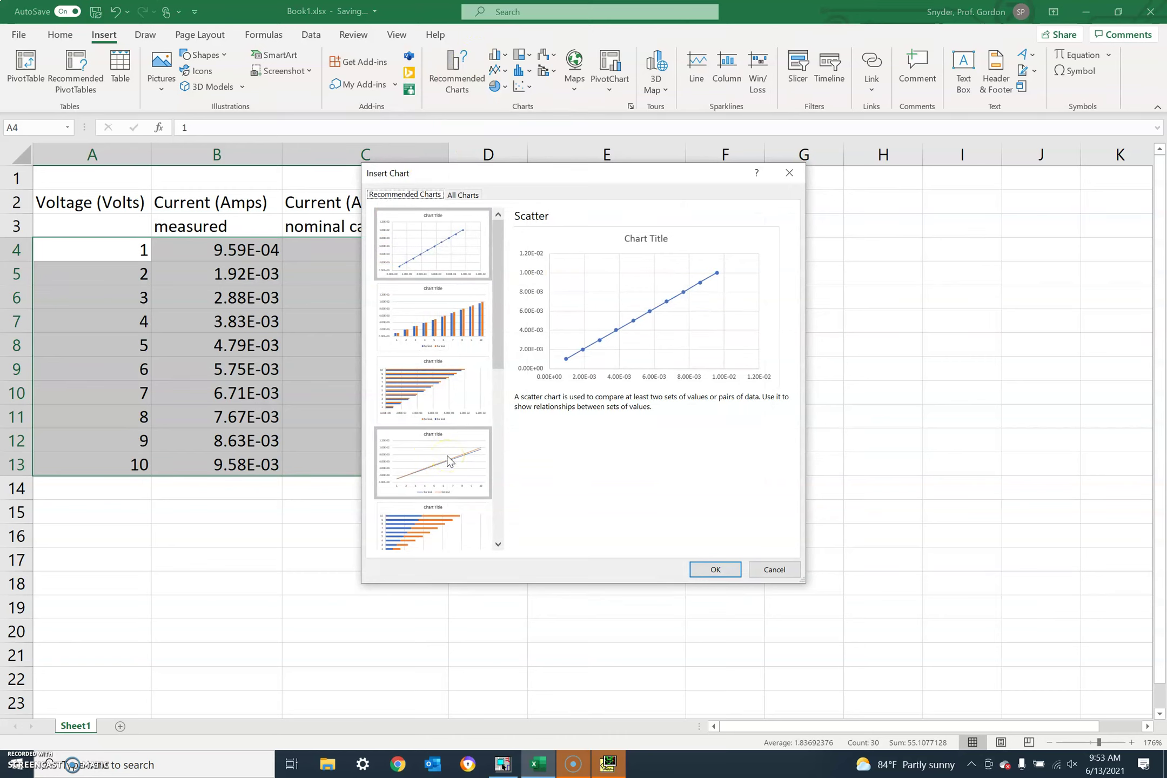
{"action": "left_click", "coordinate": [718, 572]}
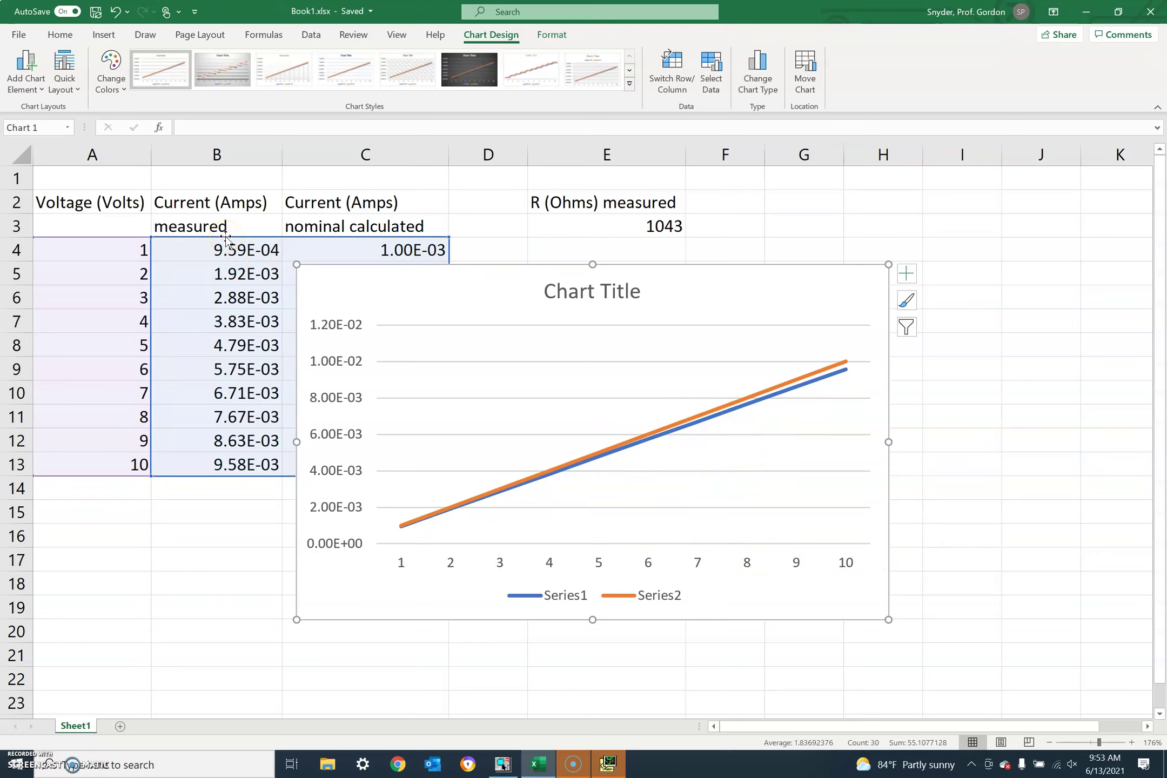
Move the line chart to the right of the table
{"action": "mouse_move", "coordinate": [226, 238]}
{"action": "left_mouse_down"}
{"action": "mouse_move", "coordinate": [227, 273]}
{"action": "mouse_move", "coordinate": [229, 239]}
{"action": "mouse_move", "coordinate": [219, 246]}
{"action": "left_mouse_up"}
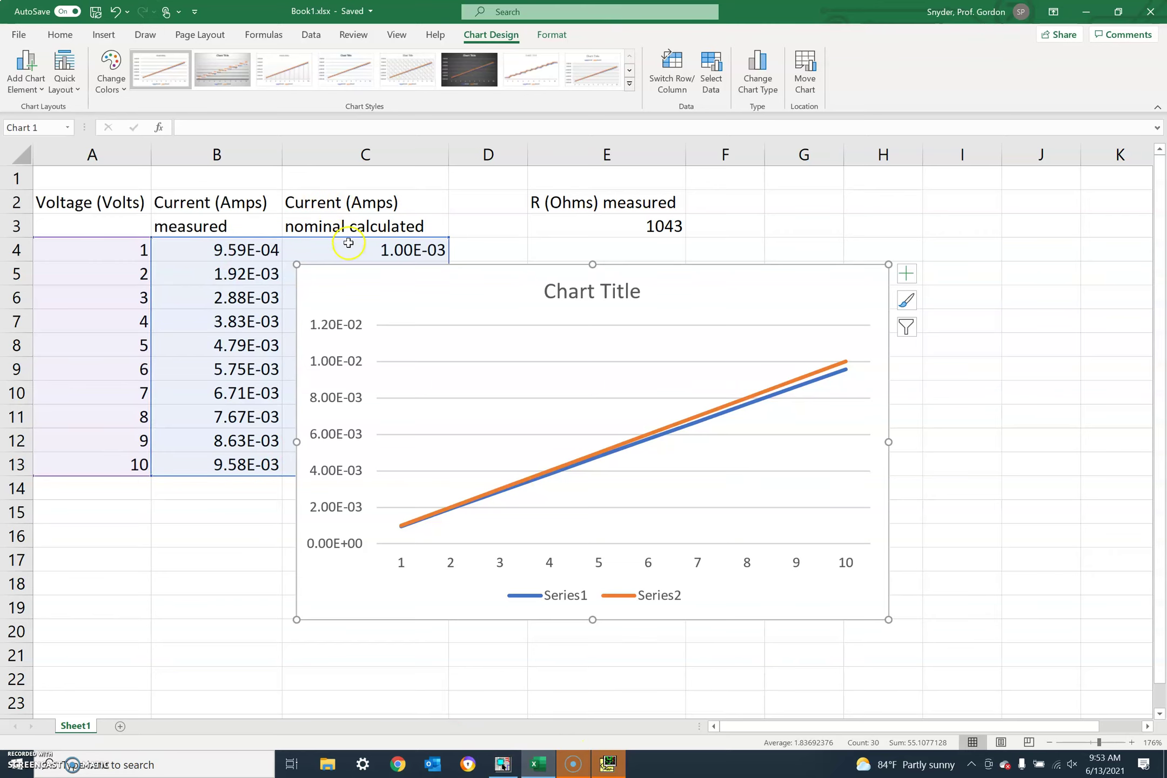
{"action": "left_click", "coordinate": [434, 282]}
{"action": "left_click_drag", "start_coordinate": [417, 268], "coordinate": [585, 326]}
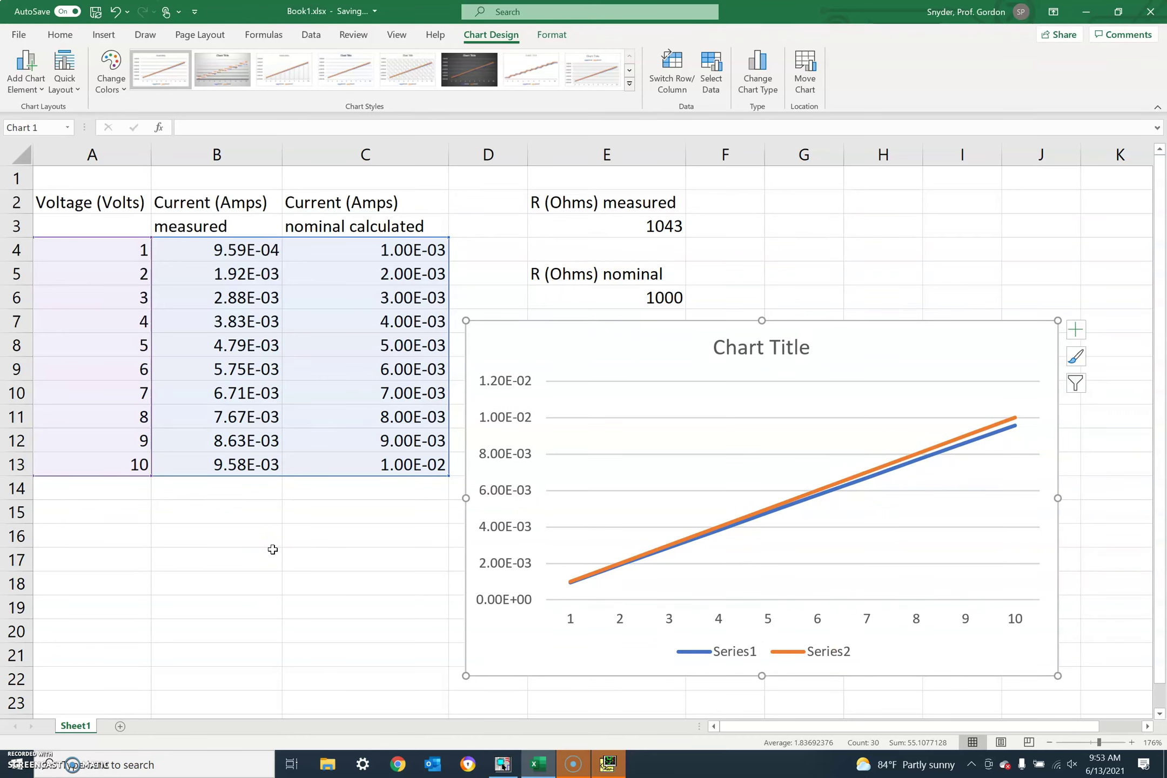
{"action": "key", "text": "Escape"}
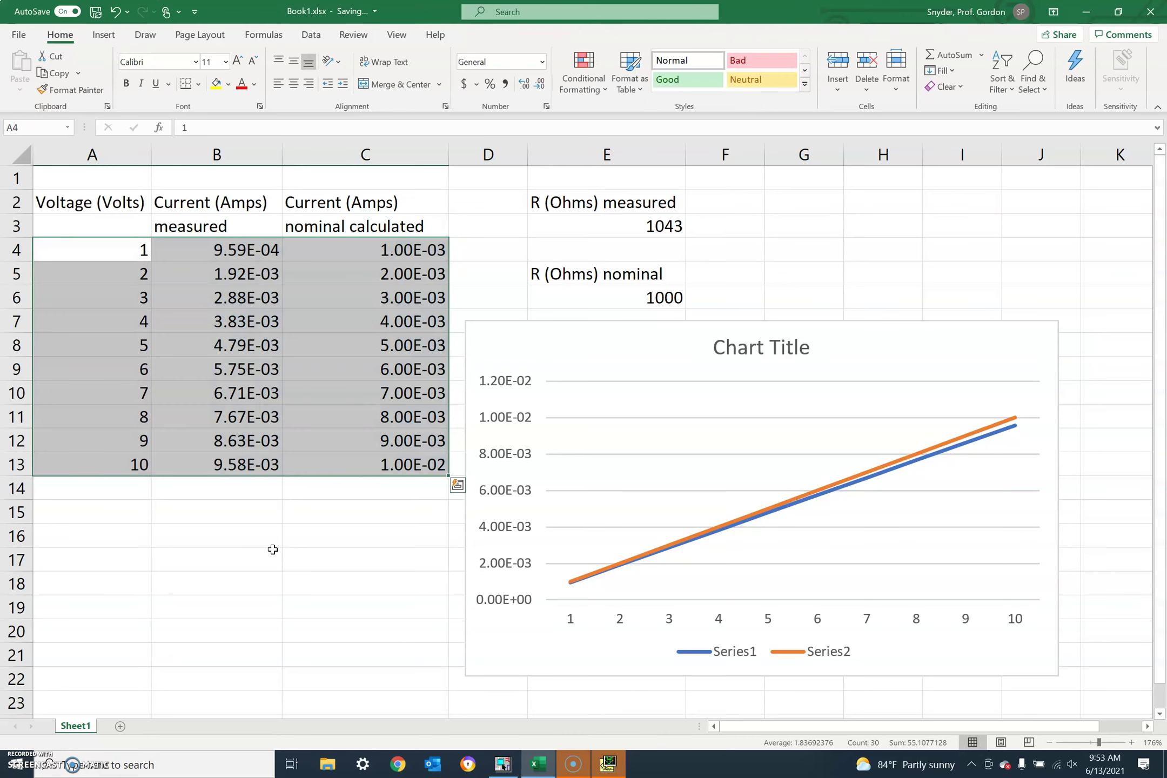
{"action": "left_click", "coordinate": [307, 551]}
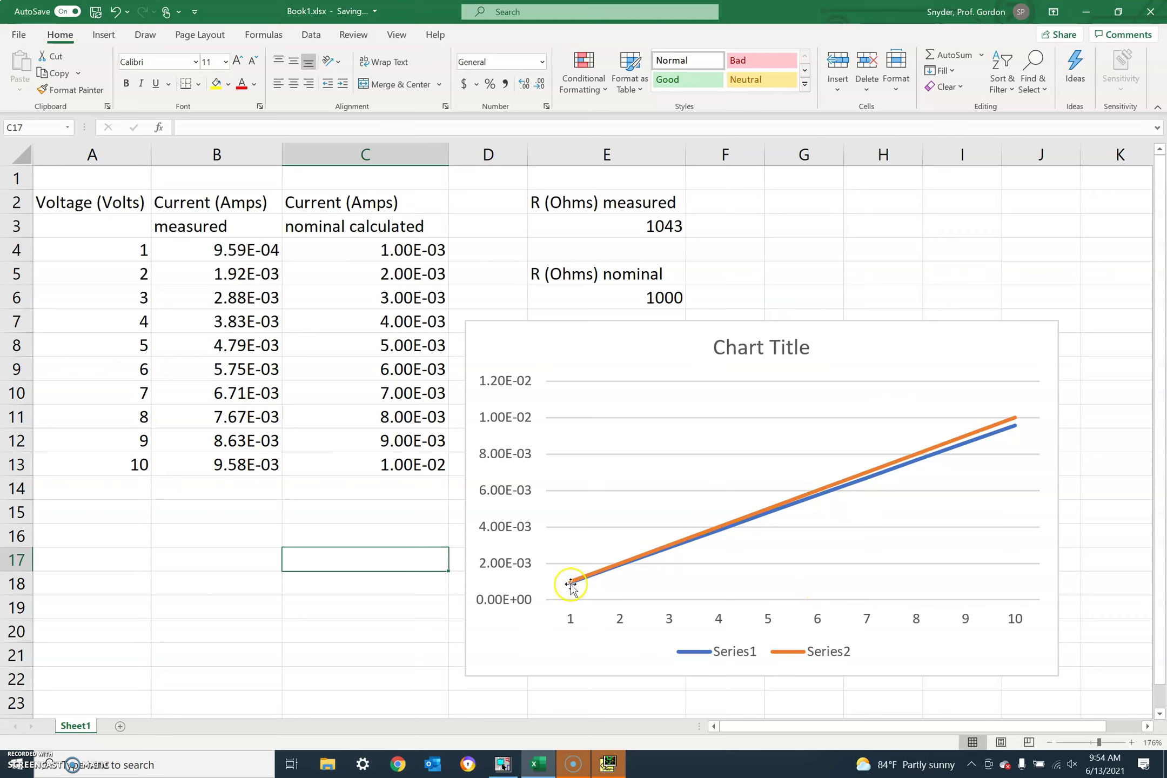
{"action": "left_click", "coordinate": [627, 301]}
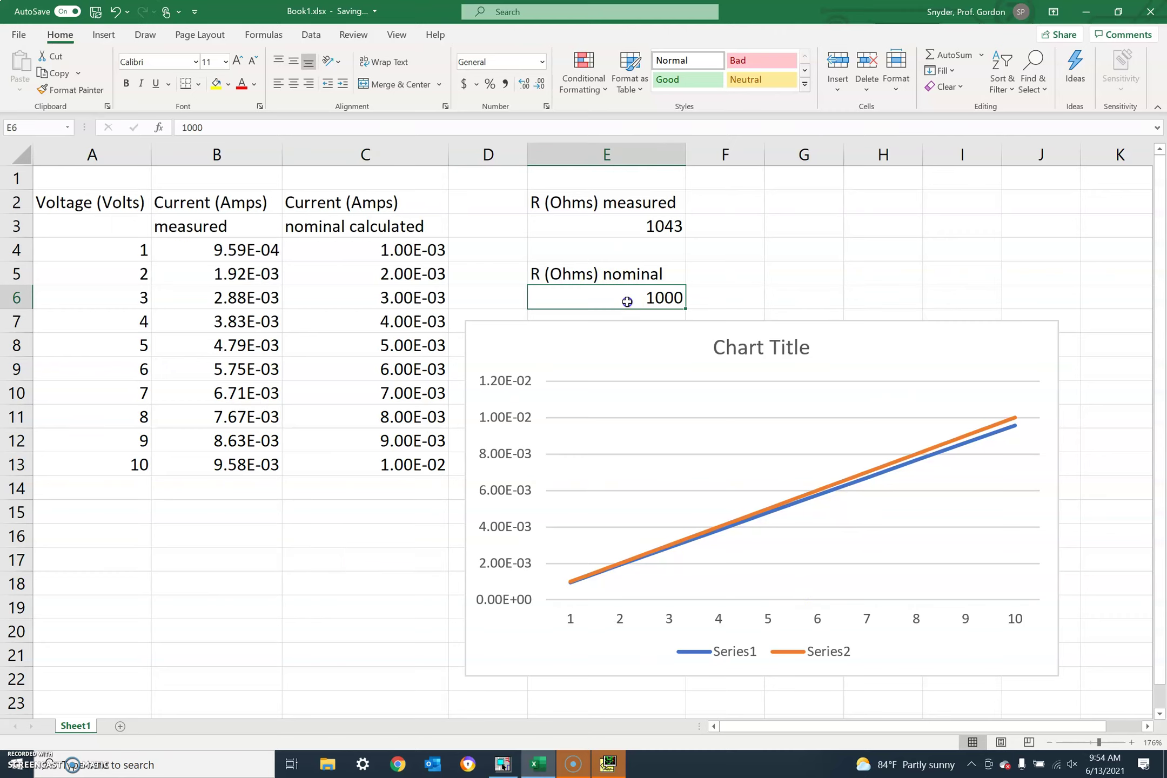
{"action": "left_click", "coordinate": [592, 228]}
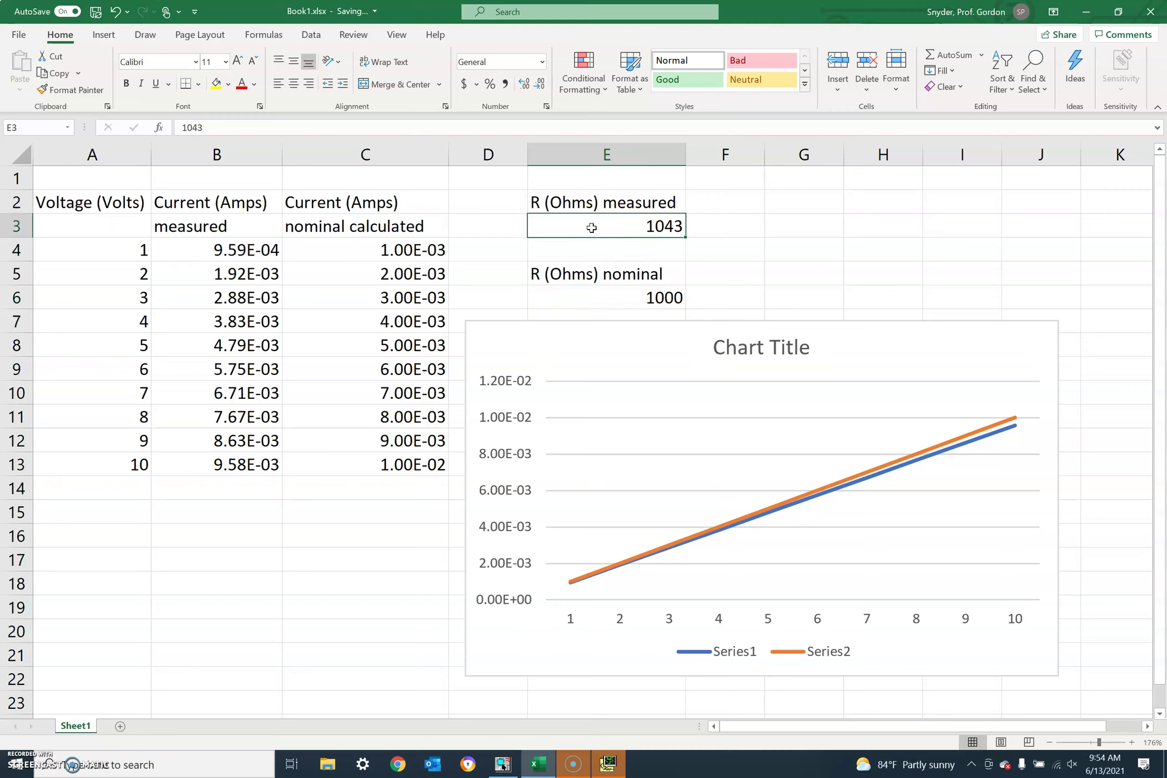